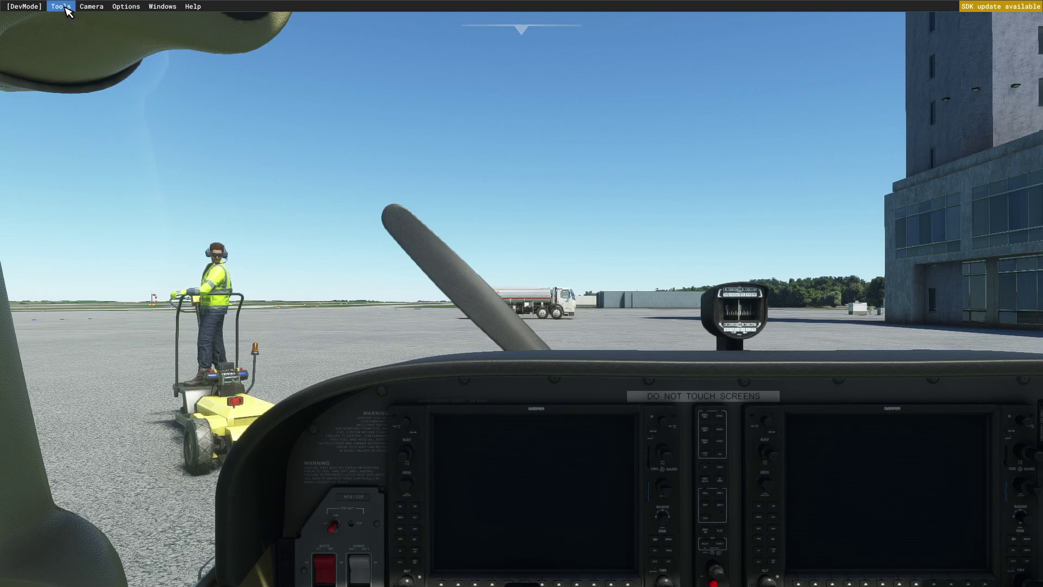
# Open the BKL.xml scenery project from the BKL folder in the Project Editor
pyautogui.click(67, 11)
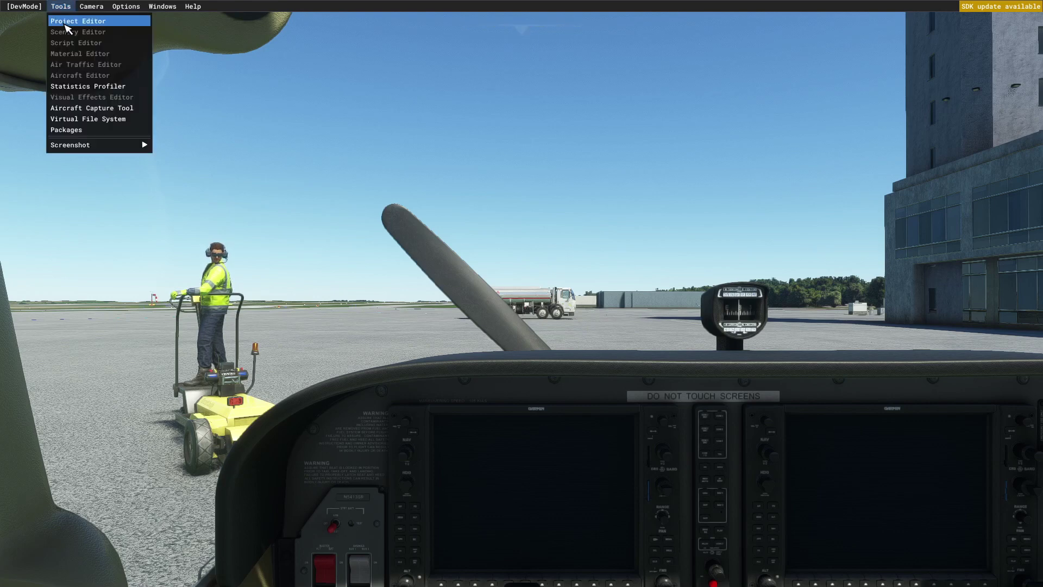
pyautogui.click(66, 22)
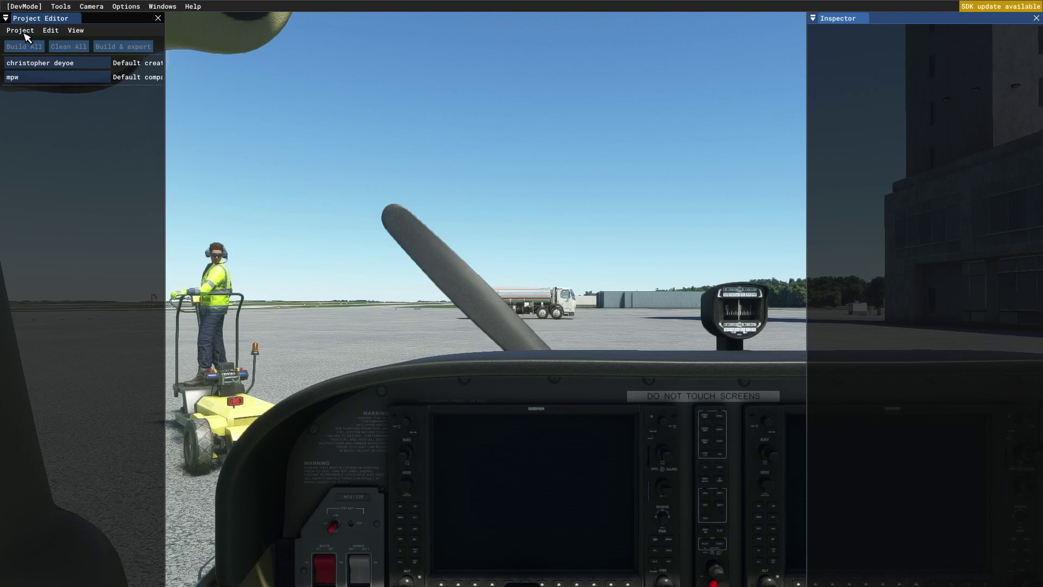
pyautogui.click(20, 31)
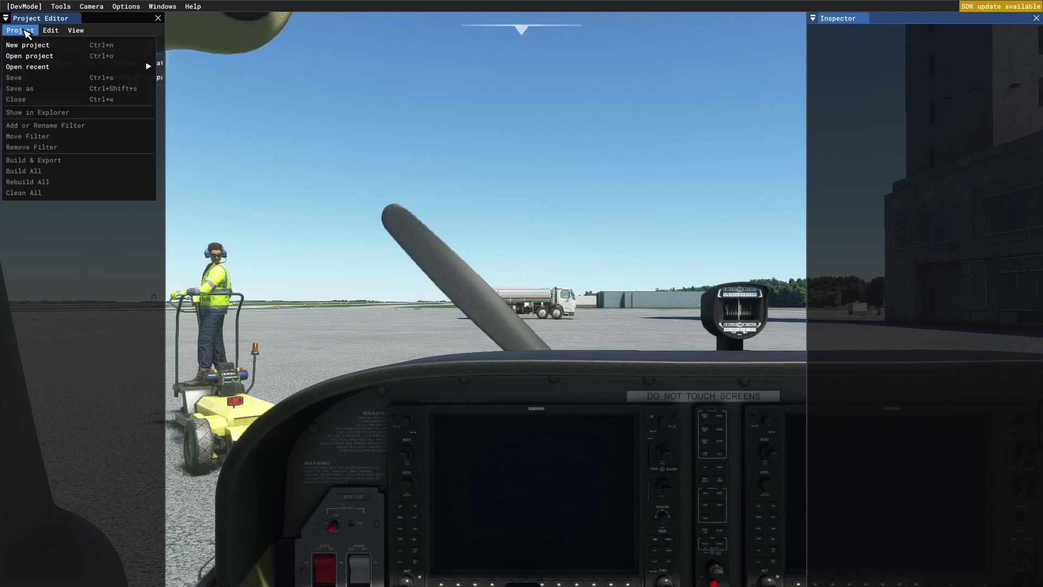
pyautogui.click(31, 57)
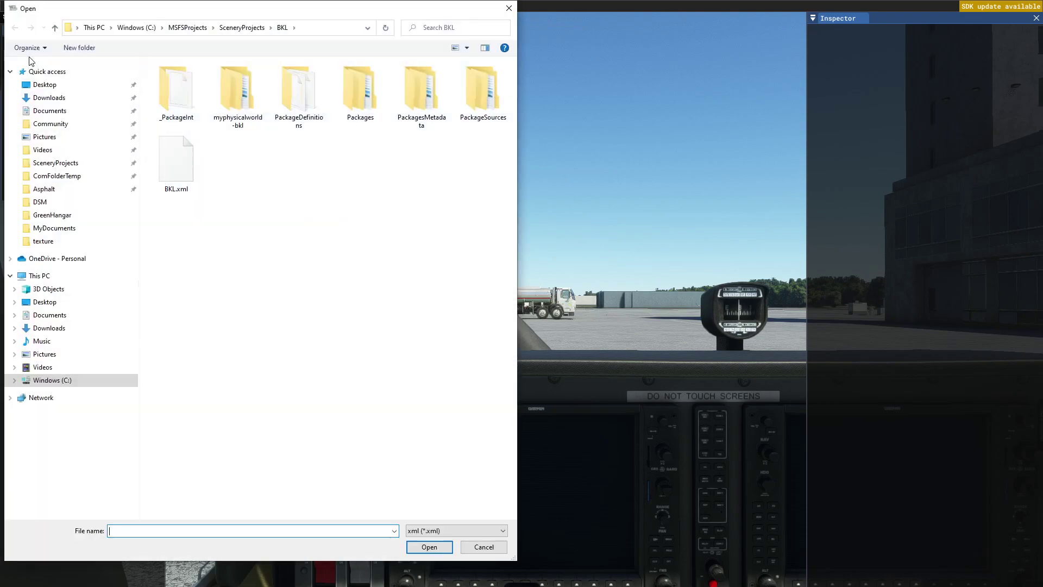
pyautogui.click(179, 174)
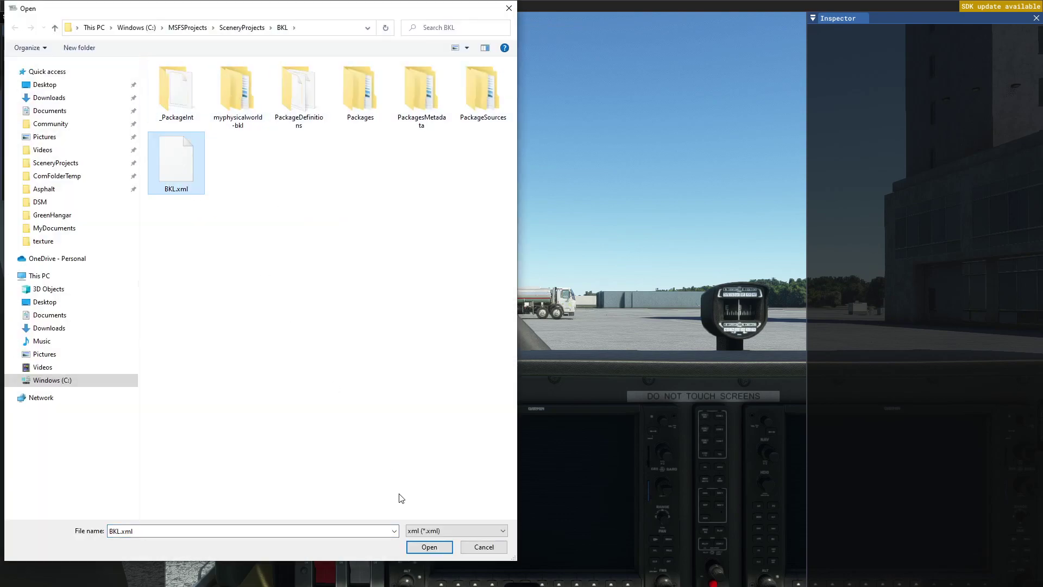
pyautogui.click(432, 547)
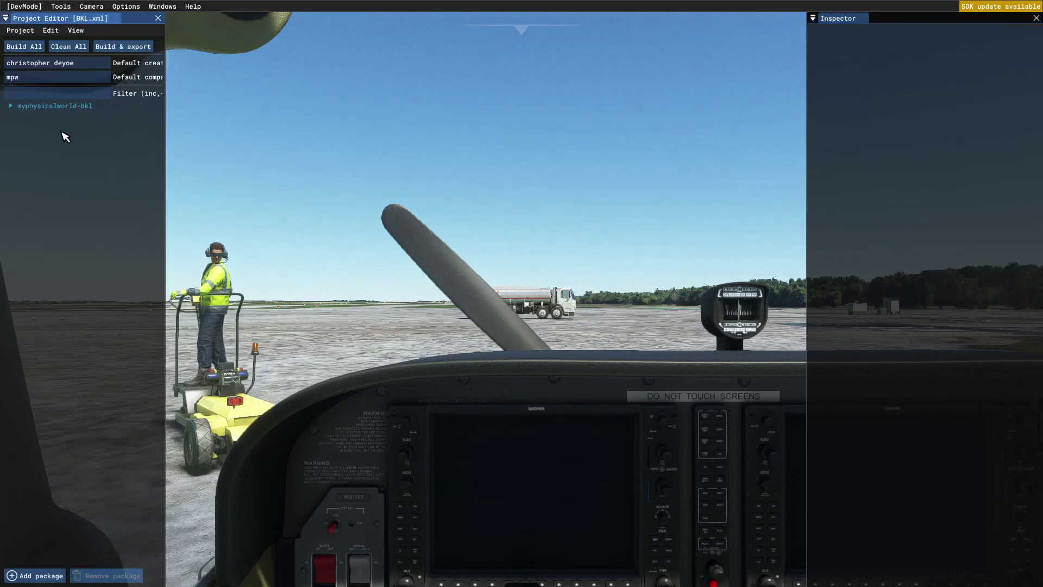
# Load the myscene BGL asset group of the myphysicalworld-bkl package into the editor
pyautogui.click(13, 107)
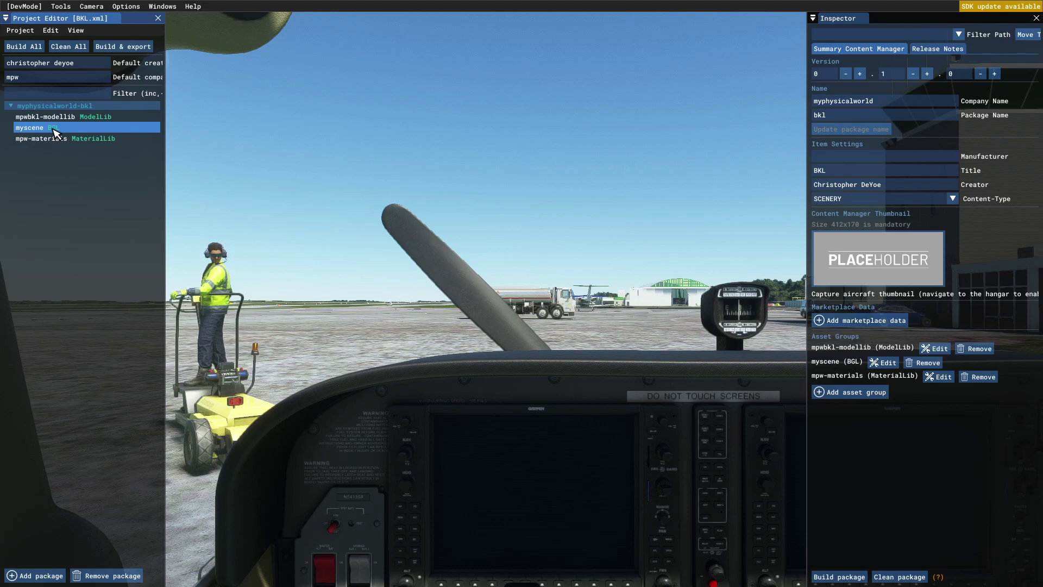
pyautogui.click(54, 130)
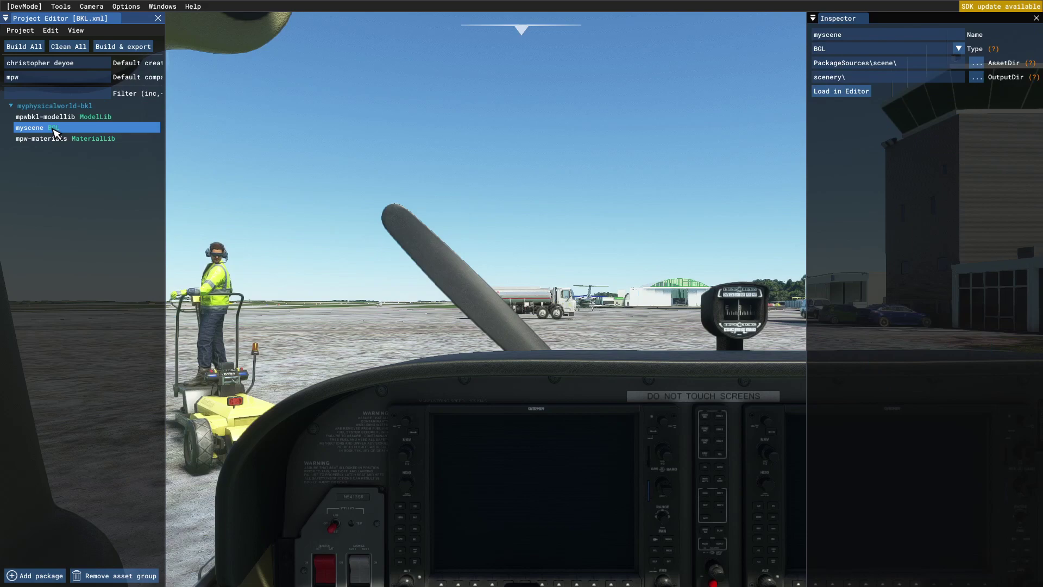
pyautogui.click(840, 92)
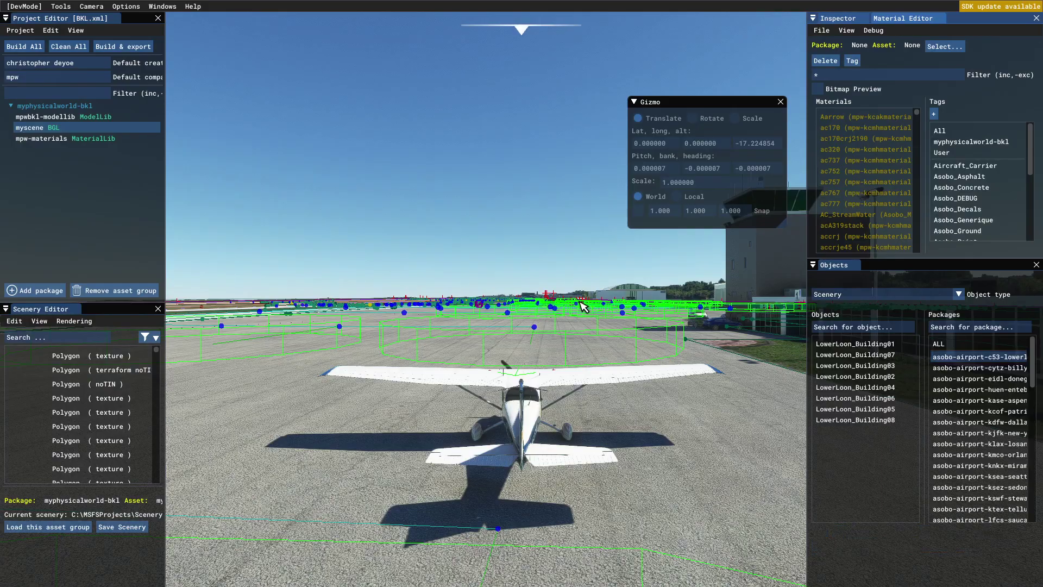
# Examine the airport apron from the parked aircraft past the terminal to the front of the green-arched hangar
pyautogui.press('w')
pyautogui.press('d')
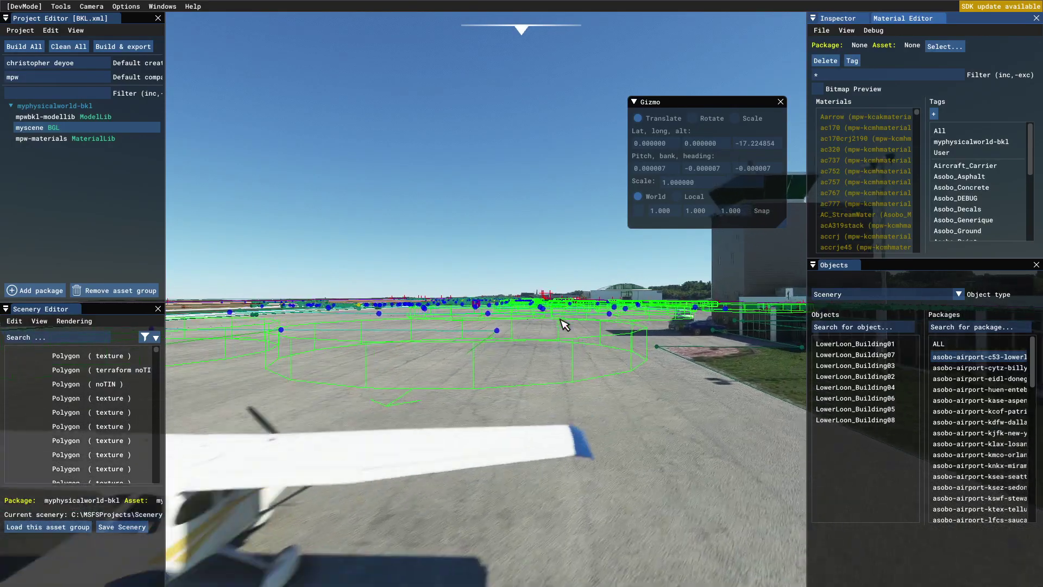
pyautogui.press('w')
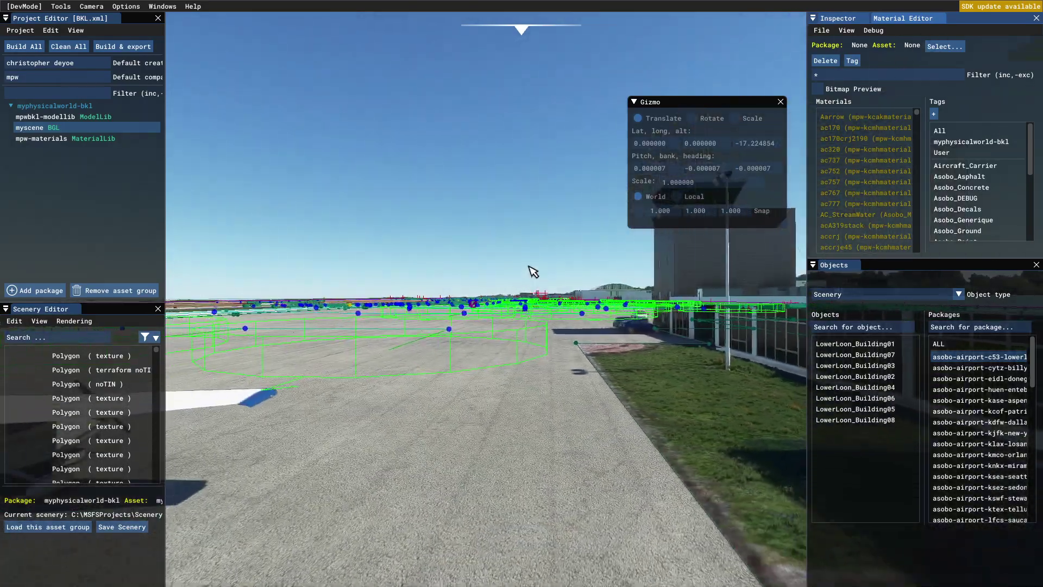
pyautogui.press('w')
pyautogui.press('d')
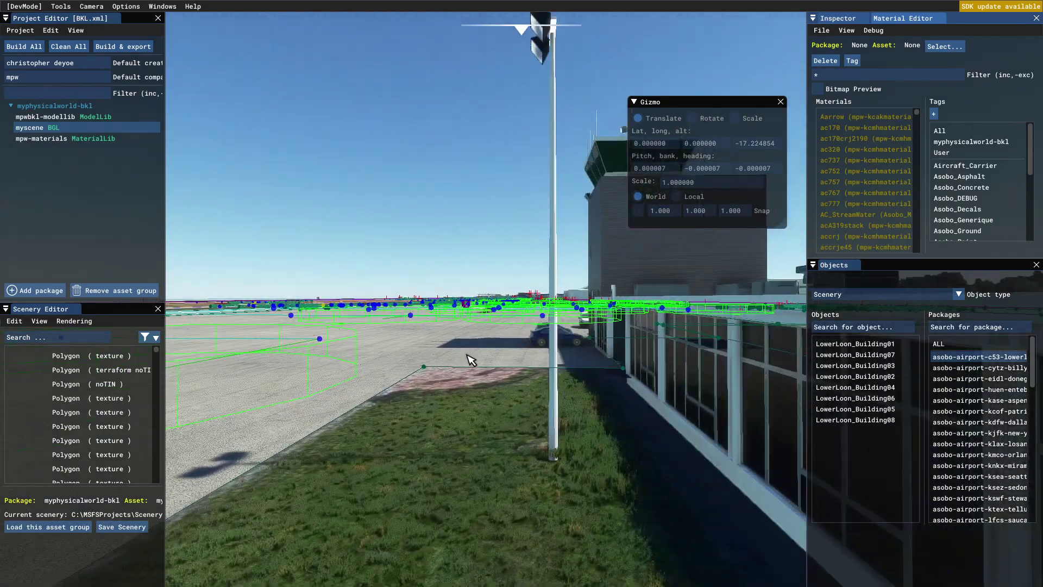
pyautogui.press('w')
pyautogui.press('a')
pyautogui.moveTo(559, 244); pyautogui.dragTo(494, 466)
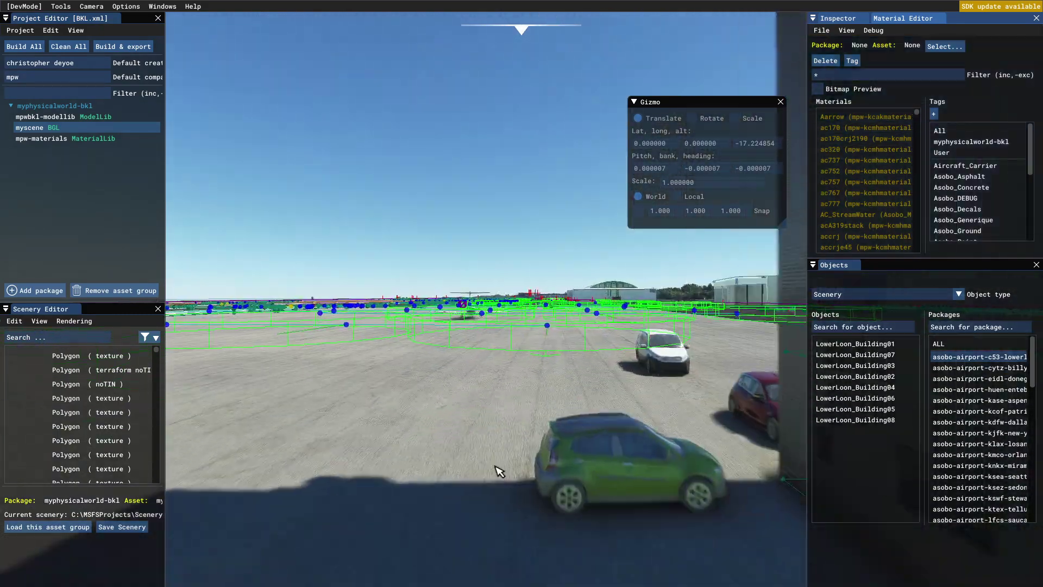
pyautogui.moveTo(535, 257); pyautogui.dragTo(484, 448)
pyautogui.moveTo(596, 291); pyautogui.dragTo(533, 527)
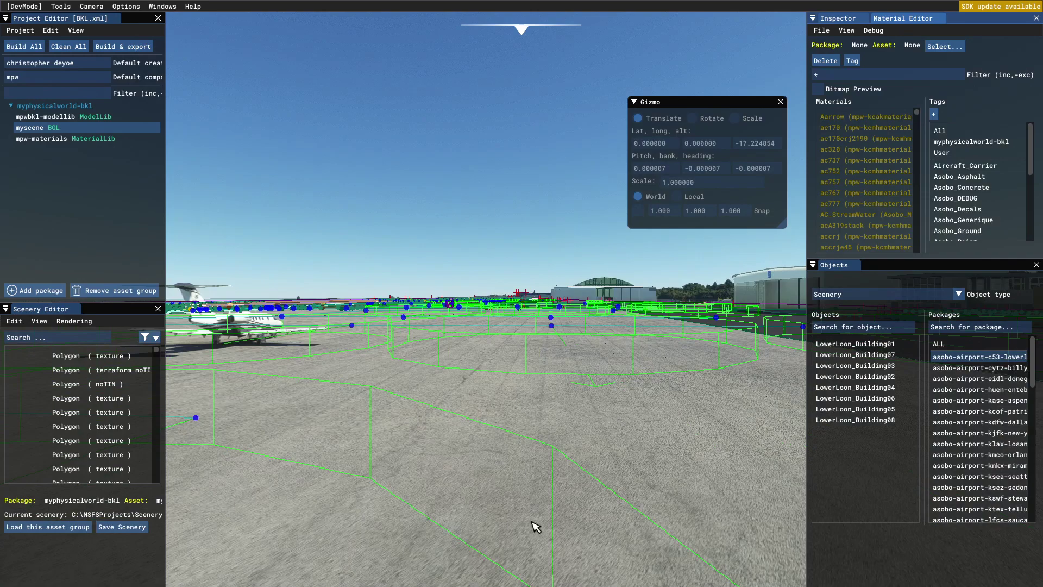
pyautogui.moveTo(573, 302); pyautogui.dragTo(462, 451)
pyautogui.moveTo(471, 237); pyautogui.dragTo(424, 547)
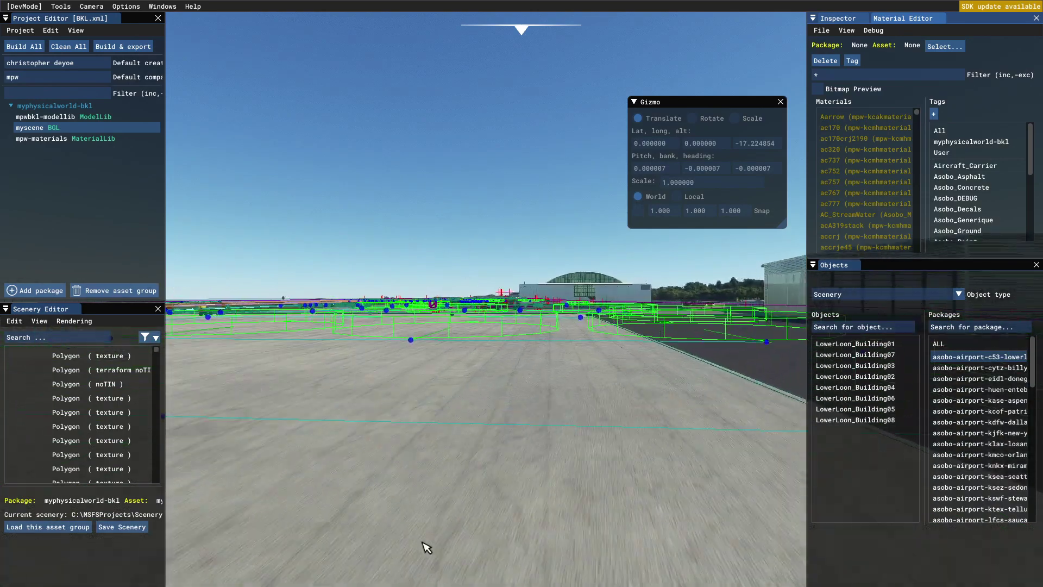
pyautogui.moveTo(482, 200); pyautogui.dragTo(384, 577)
pyautogui.press('w')
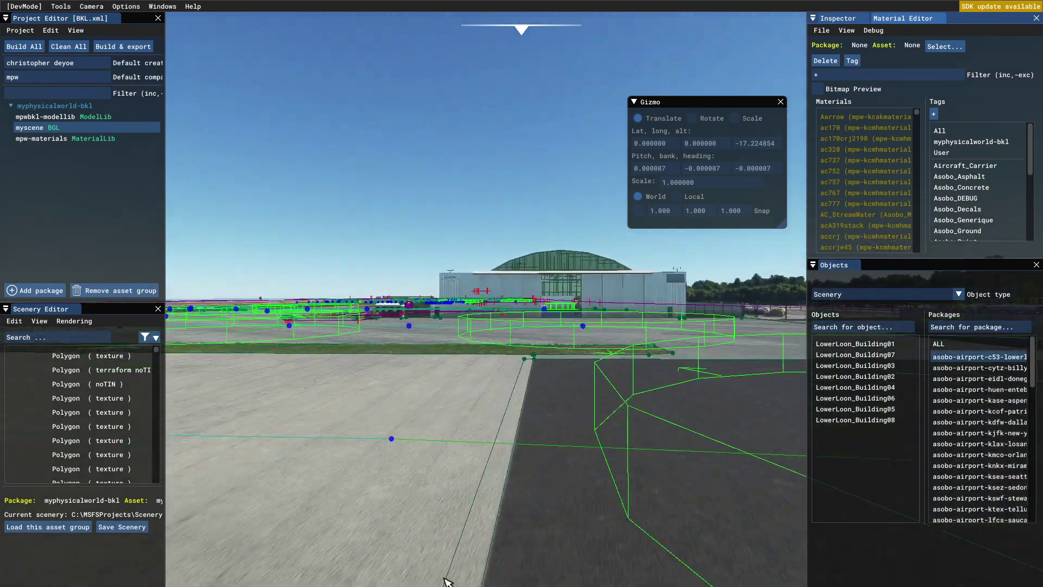
pyautogui.press('w')
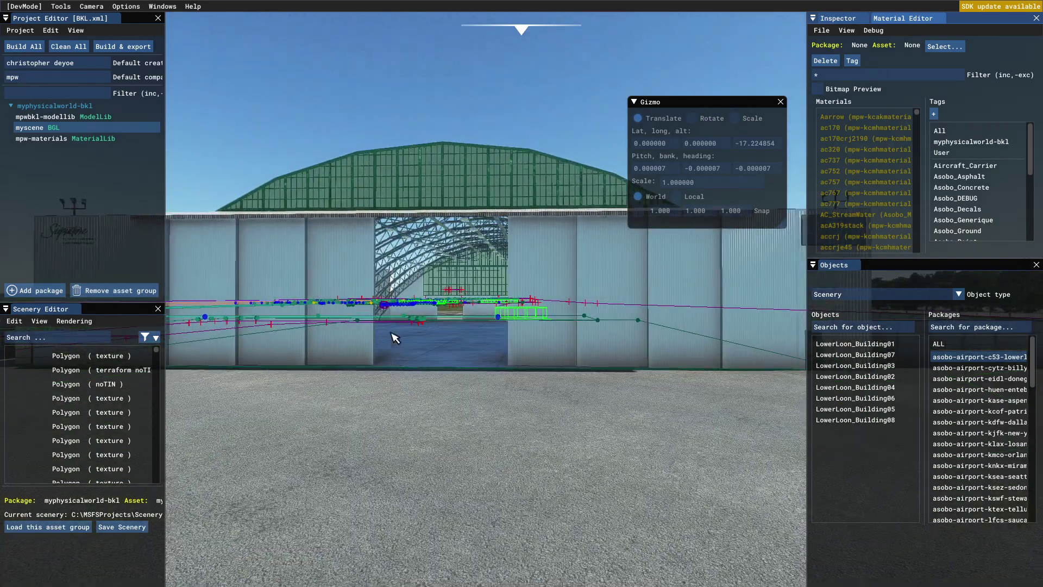
pyautogui.press('w')
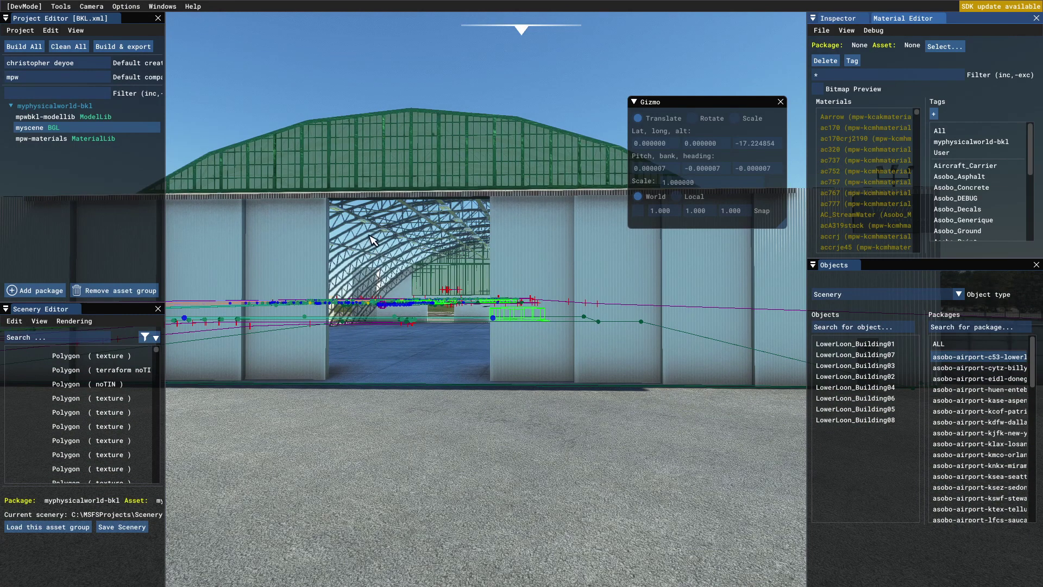
pyautogui.press('s')
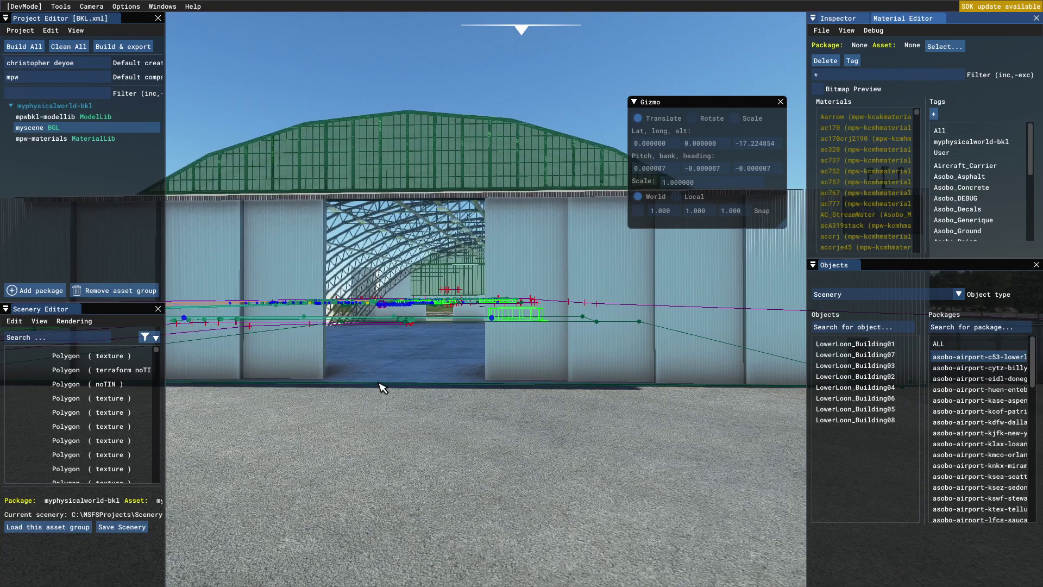
pyautogui.press('d')
# Select the Light_Warm_Medium object at the green-arched hangar and inspect the hangar's interior through its open doors
pyautogui.click(384, 409)
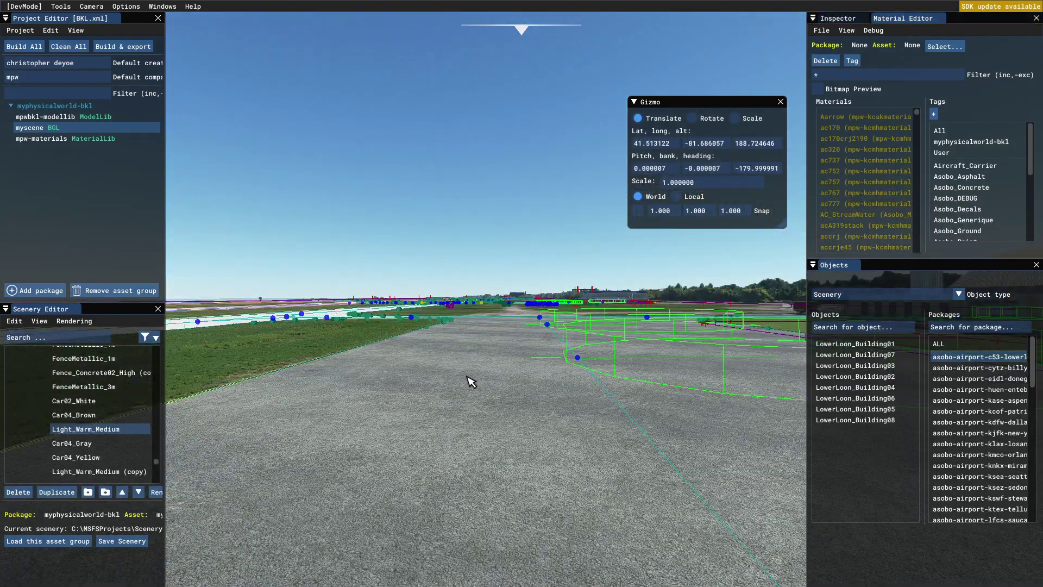
pyautogui.press('KP_6')
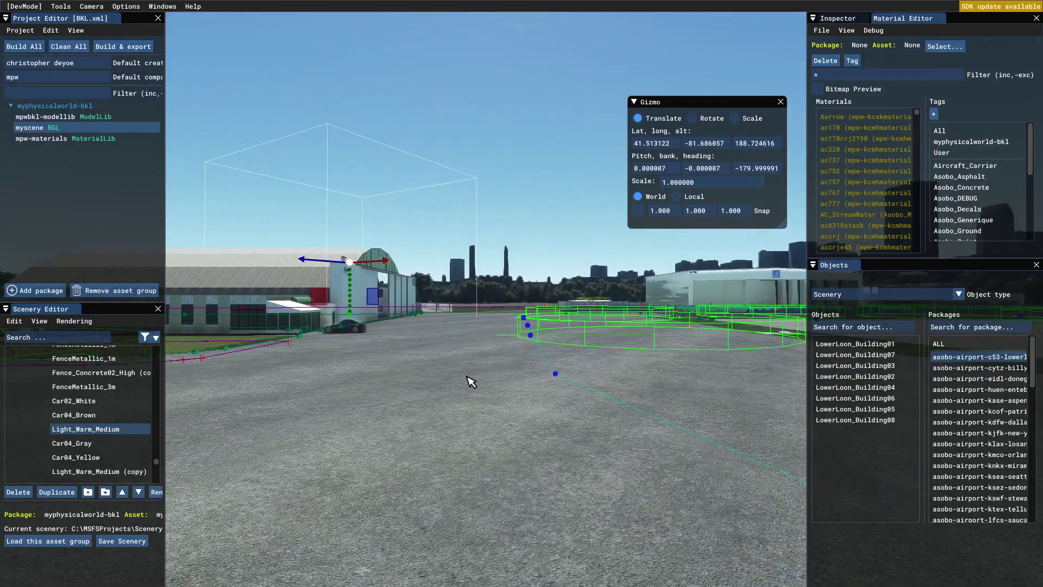
pyautogui.press('w')
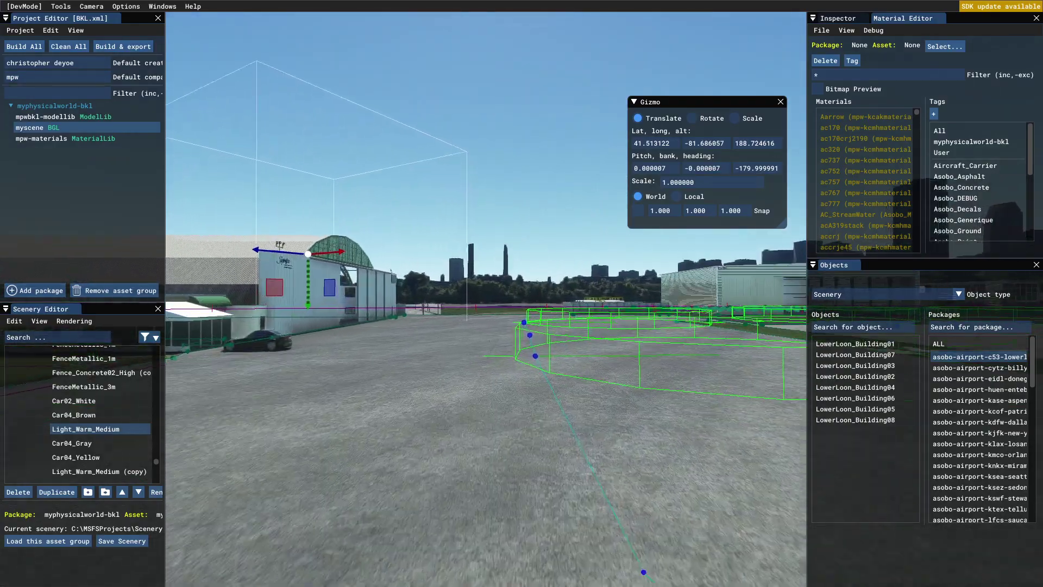
pyautogui.press('w')
pyautogui.press('KP_4')
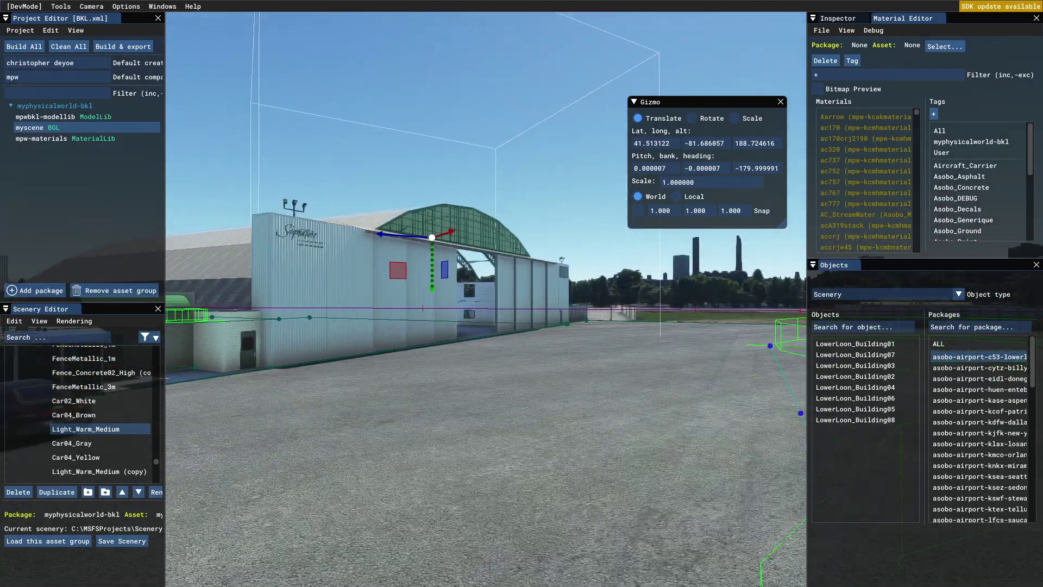
pyautogui.press('KP_6')
pyautogui.press('w')
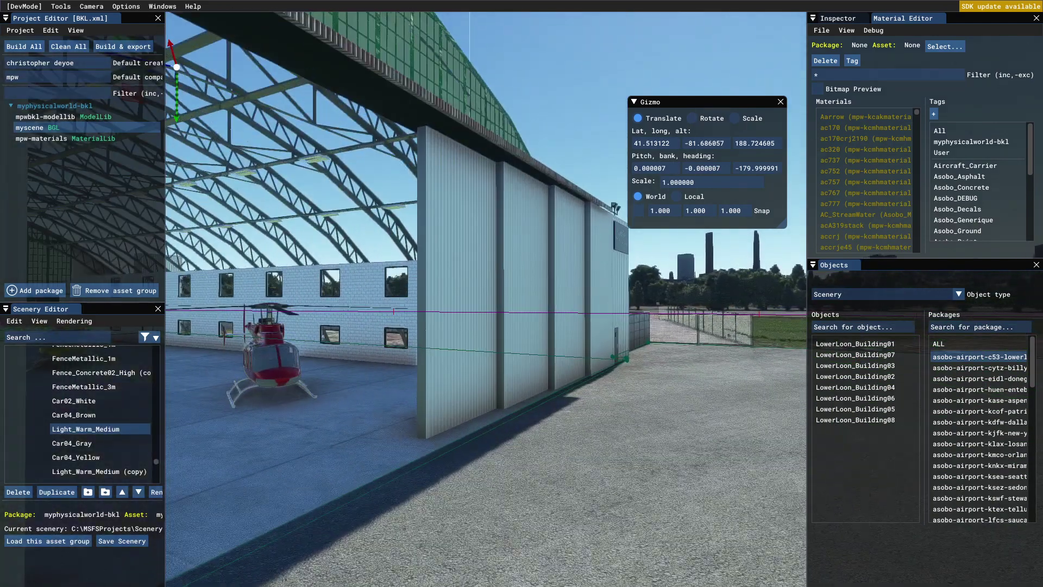
pyautogui.press('KP_4')
pyautogui.press('KP_4')
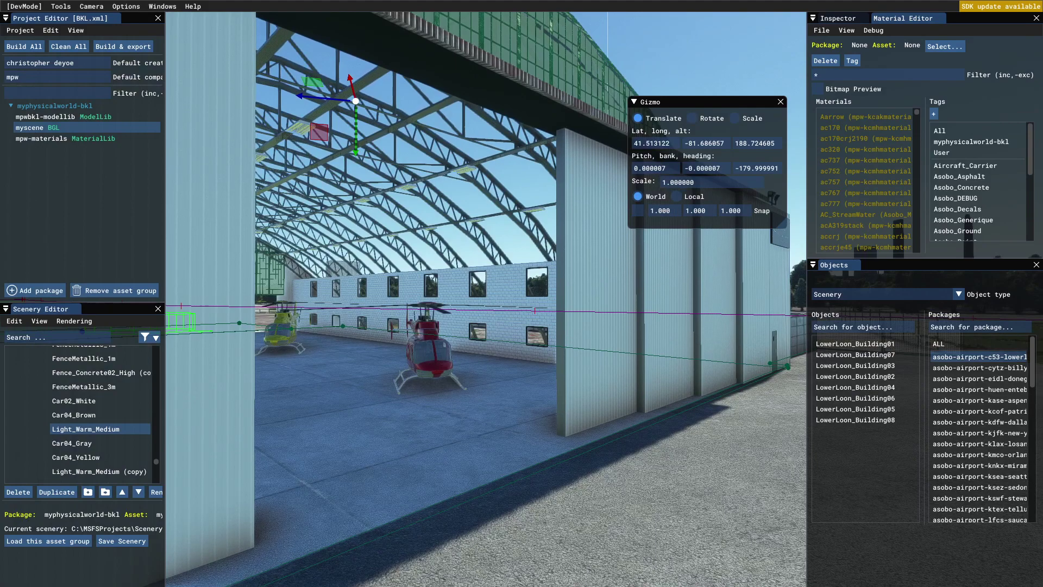
pyautogui.press('d')
pyautogui.press('a')
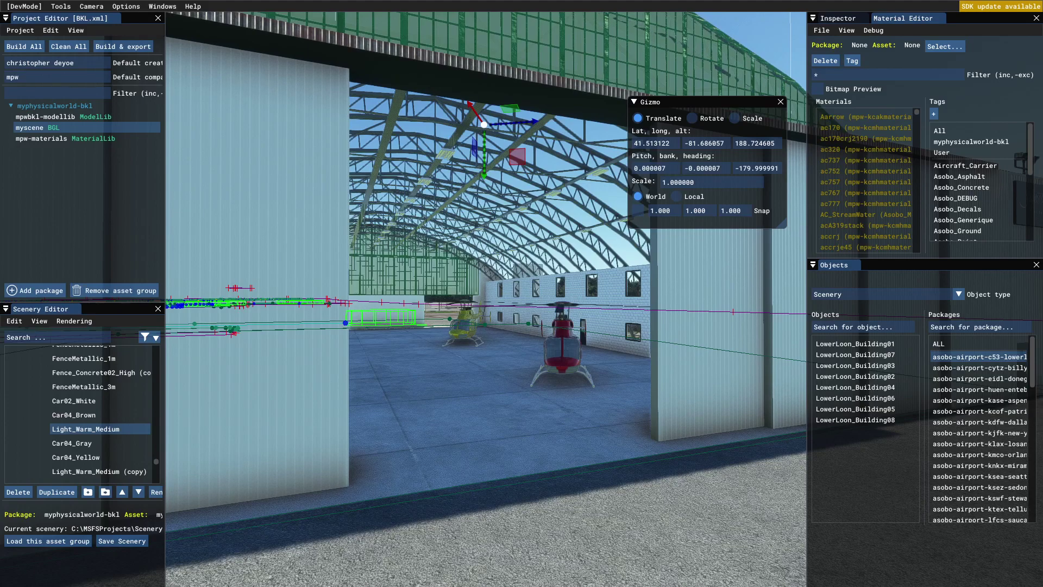
# Examine the hangar's exterior and surroundings from the apron and from an elevated viewpoint
pyautogui.press('s')
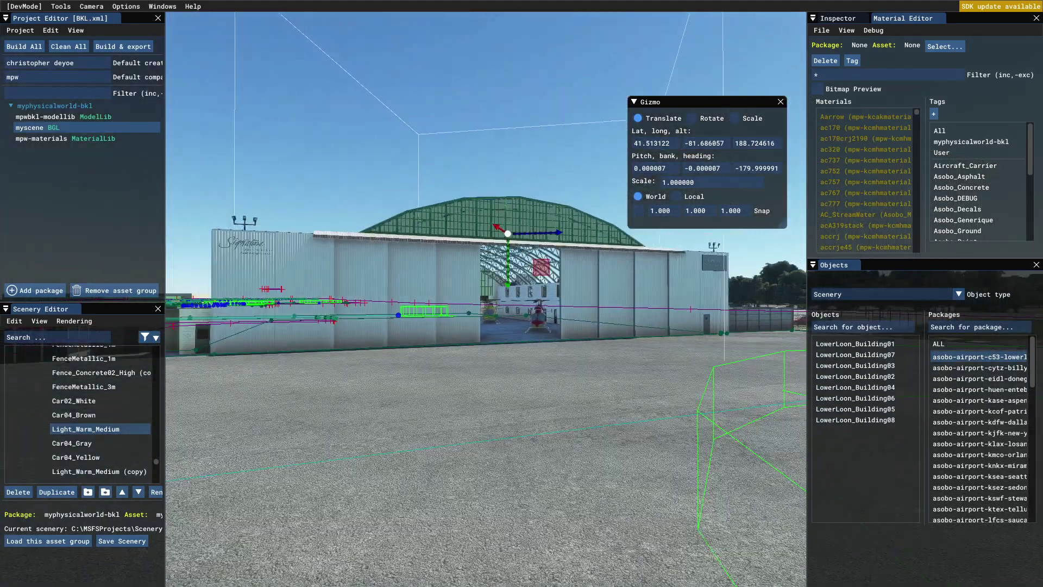
pyautogui.press('KP_6')
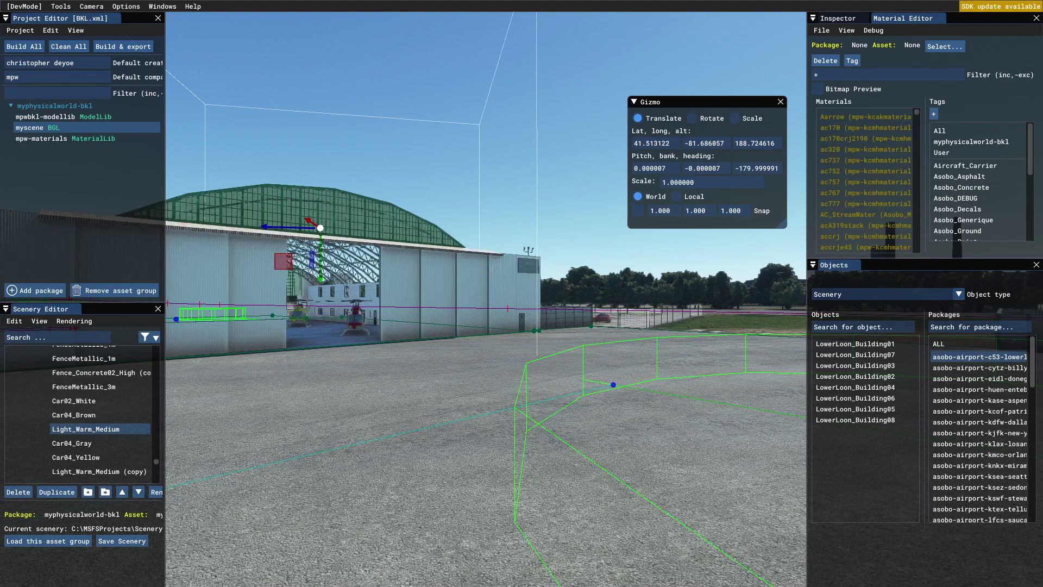
pyautogui.press('Left')
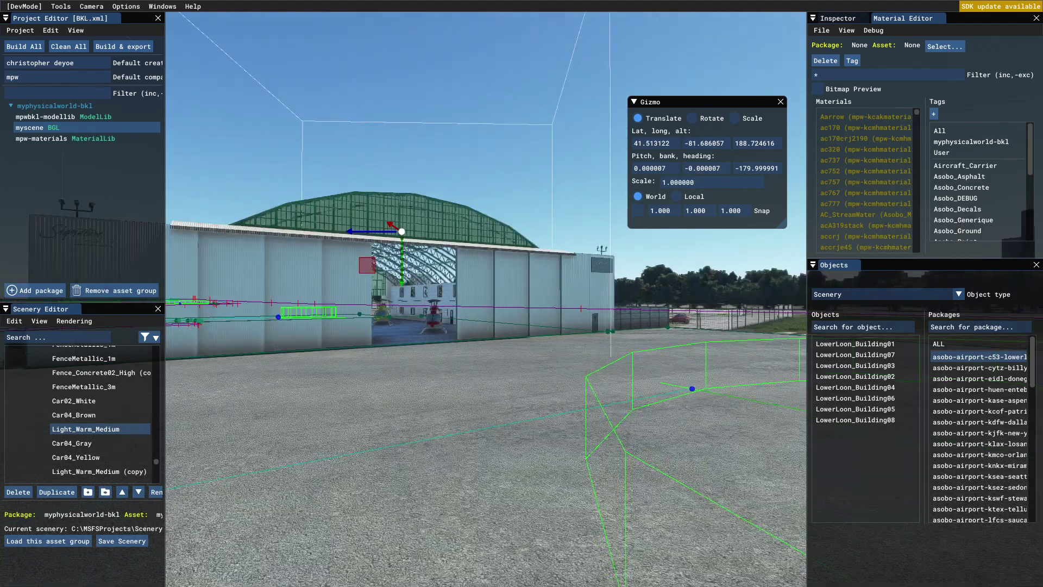
pyautogui.press('w')
pyautogui.press('s')
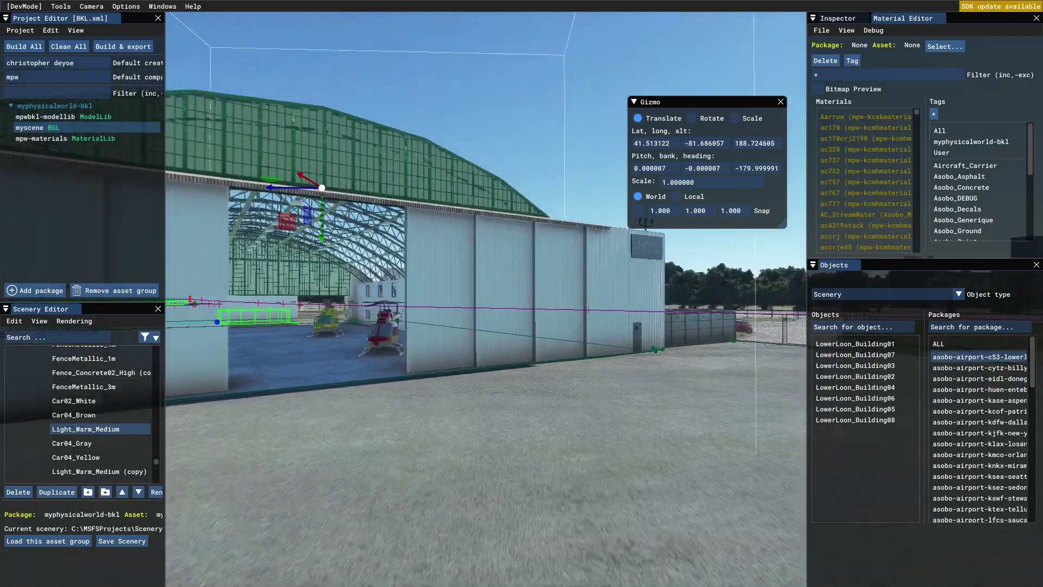
pyautogui.press('s')
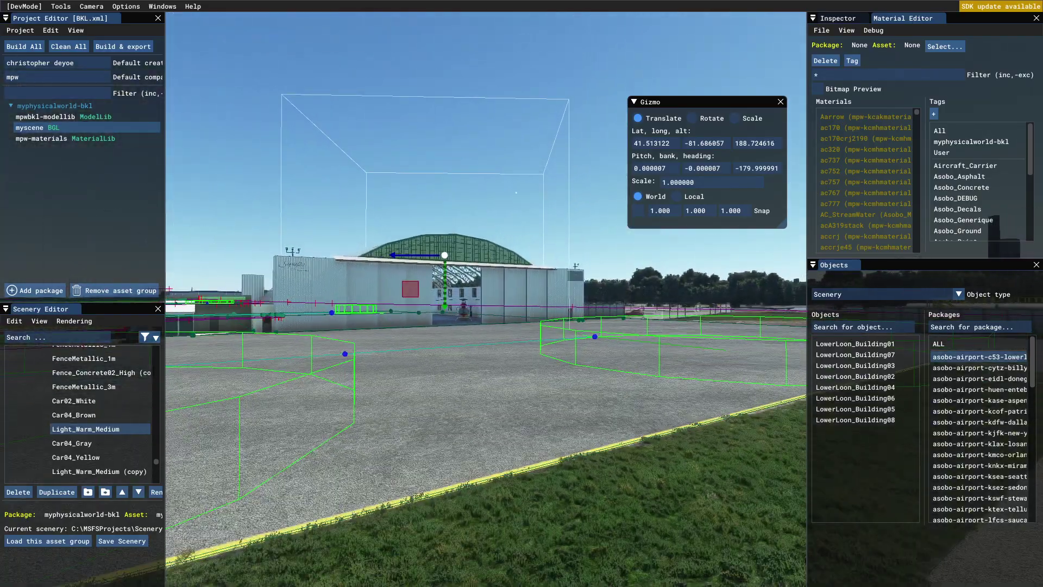
pyautogui.press('r')
pyautogui.press('e')
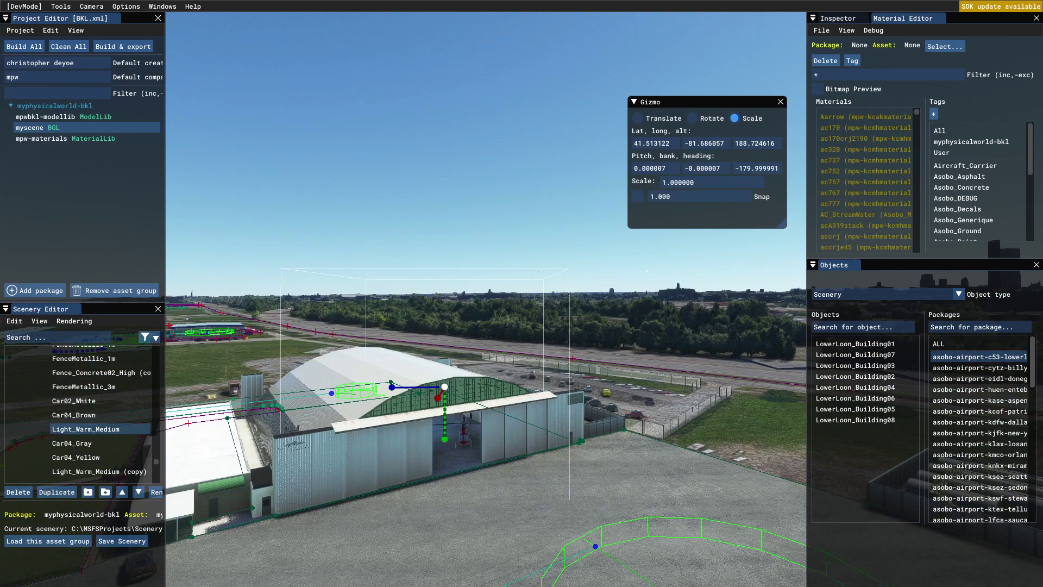
pyautogui.press('KP_2')
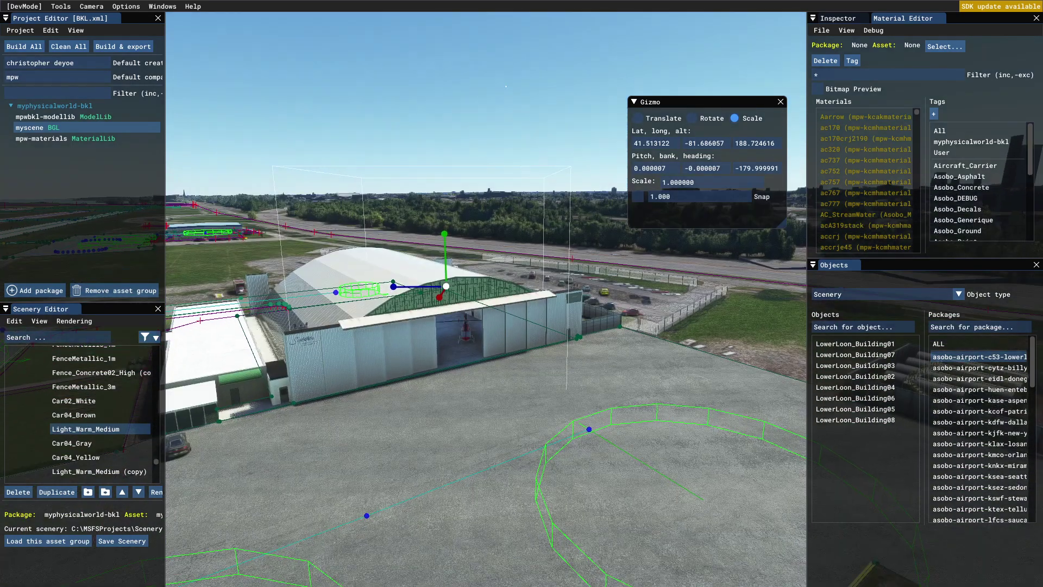
pyautogui.press('KP_4')
pyautogui.press('KP_6')
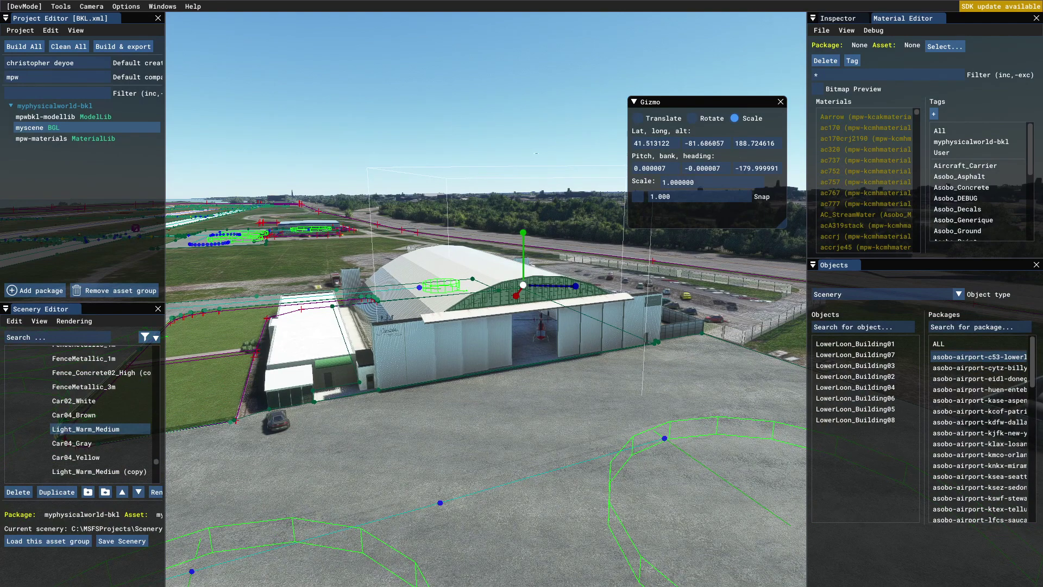
pyautogui.press('Right')
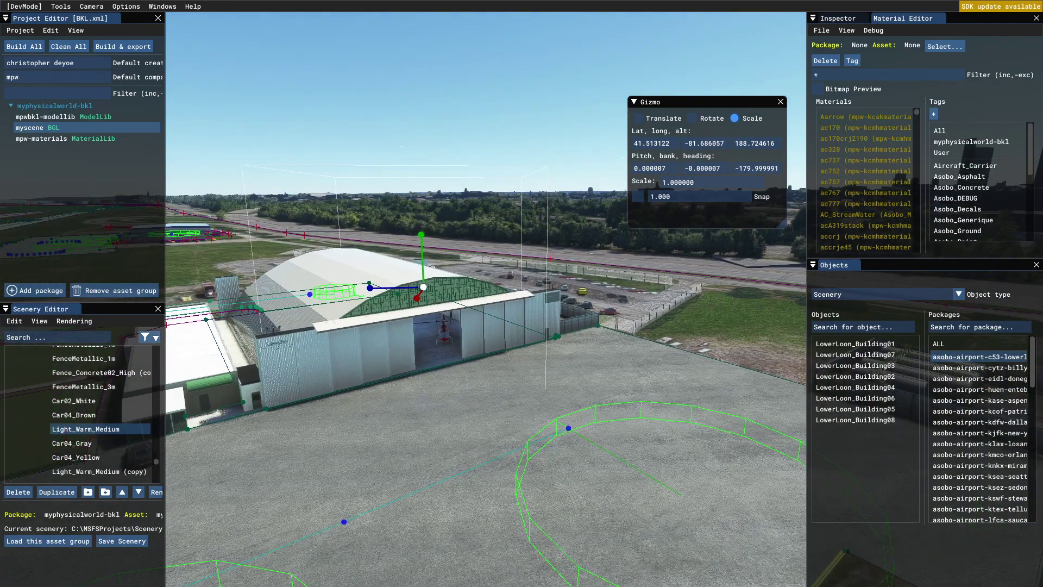
# Change the simulation's time of day from midday to night in the weather settings
pyautogui.moveTo(521, 23)
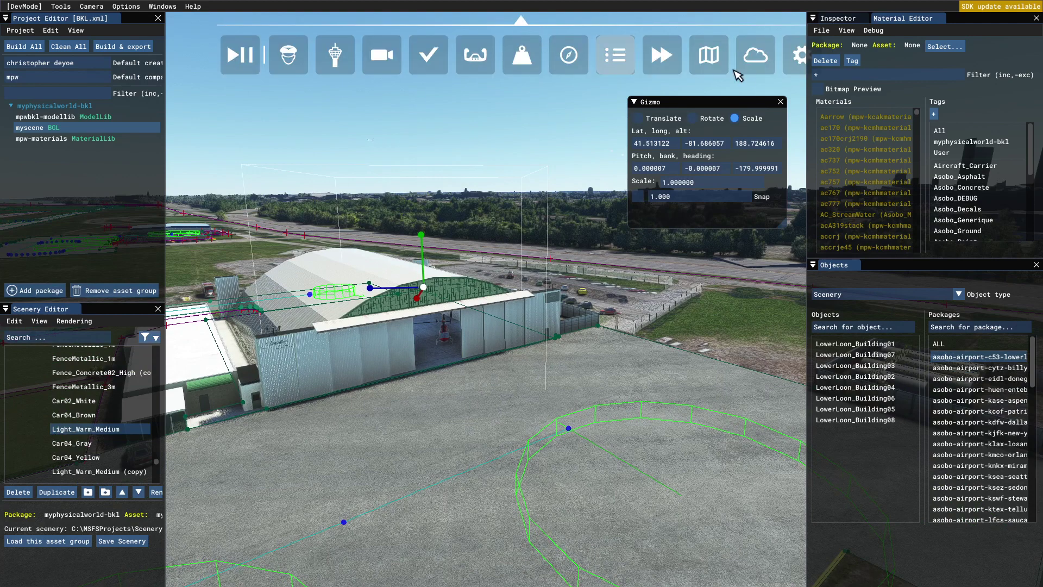
pyautogui.click(758, 55)
pyautogui.click(762, 57)
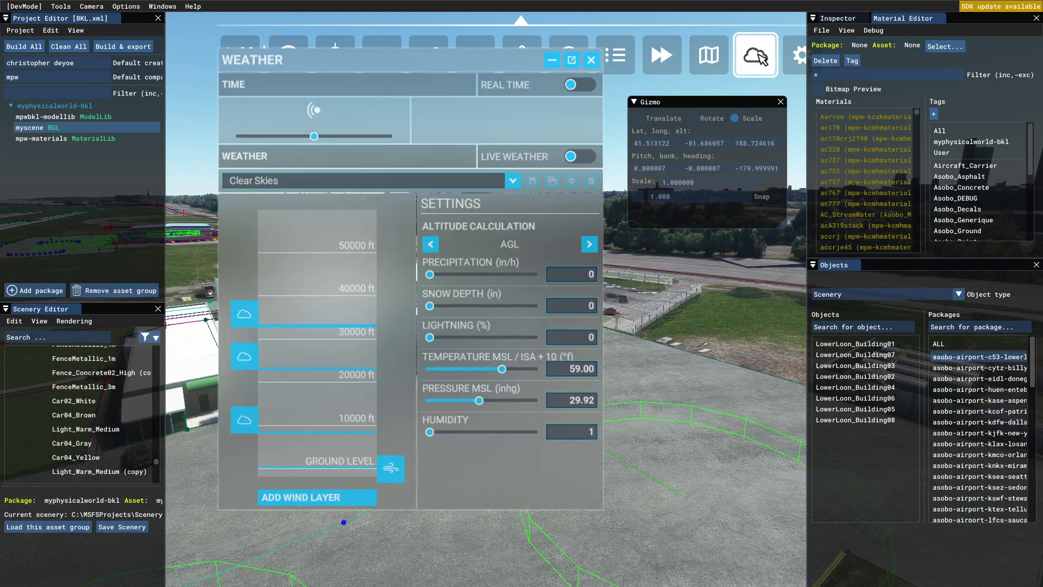
pyautogui.click(368, 144)
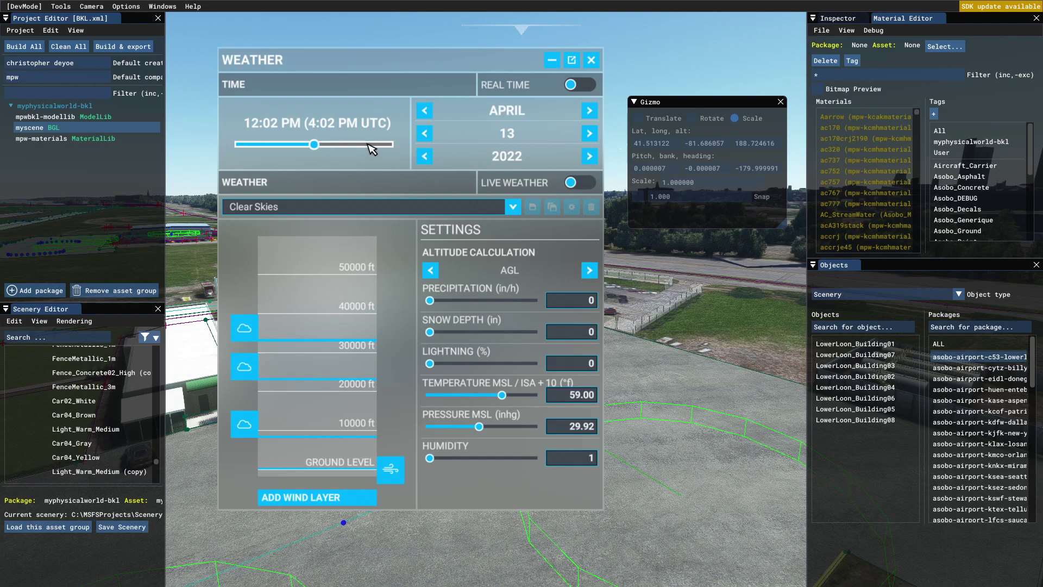
pyautogui.click(590, 60)
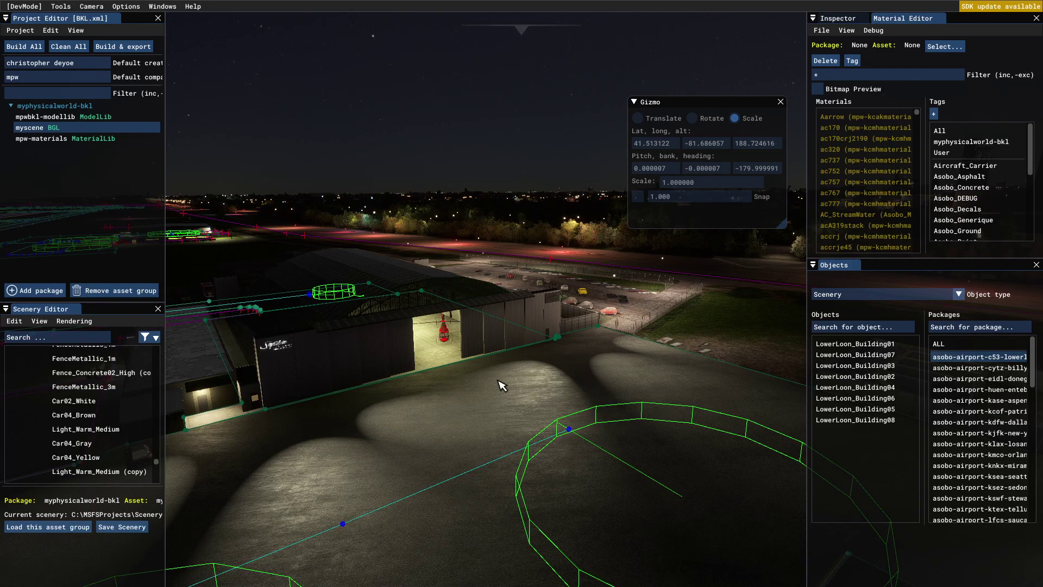
# Examine the night lighting on the apron and inside the green-arched hangar through its open doors
pyautogui.press('f')
pyautogui.press('s')
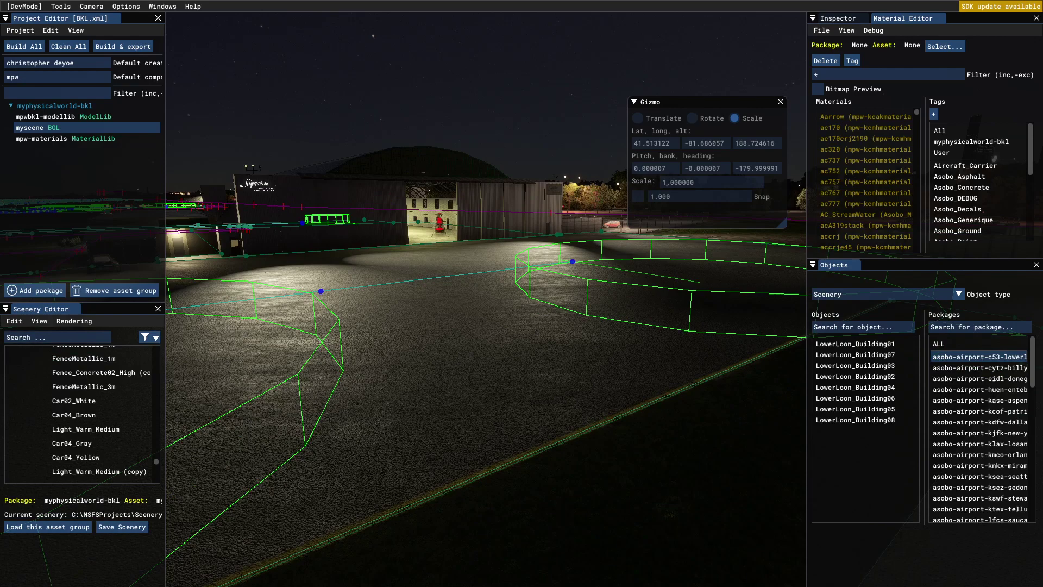
pyautogui.press('w')
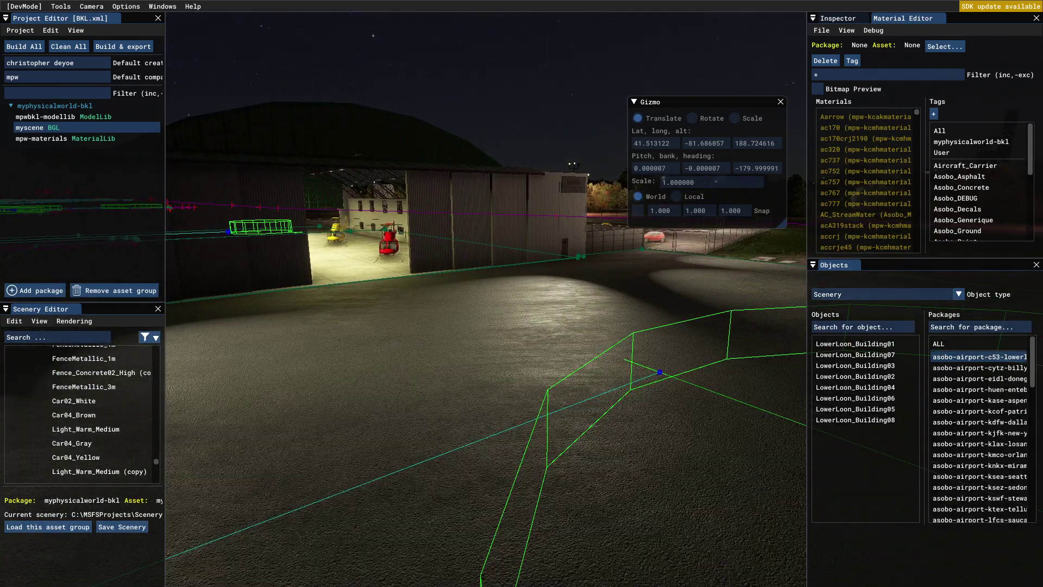
pyautogui.press('a')
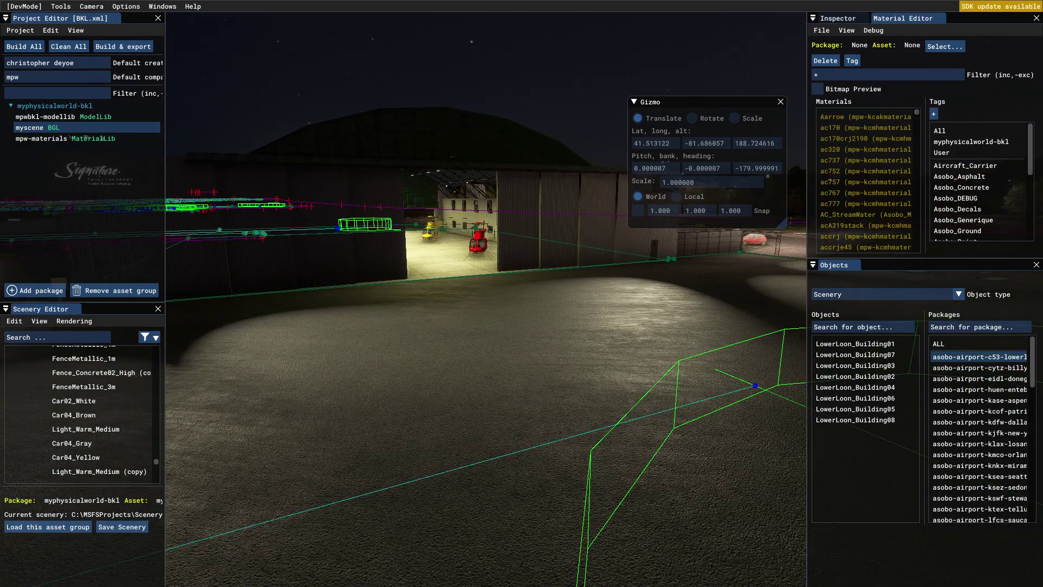
pyautogui.press('w')
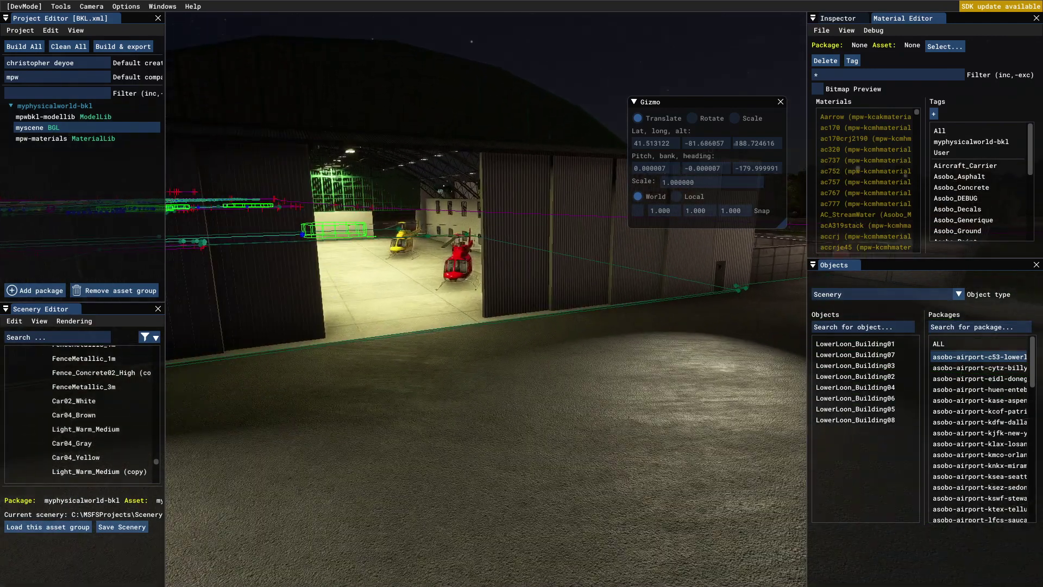
pyautogui.press('KP_4')
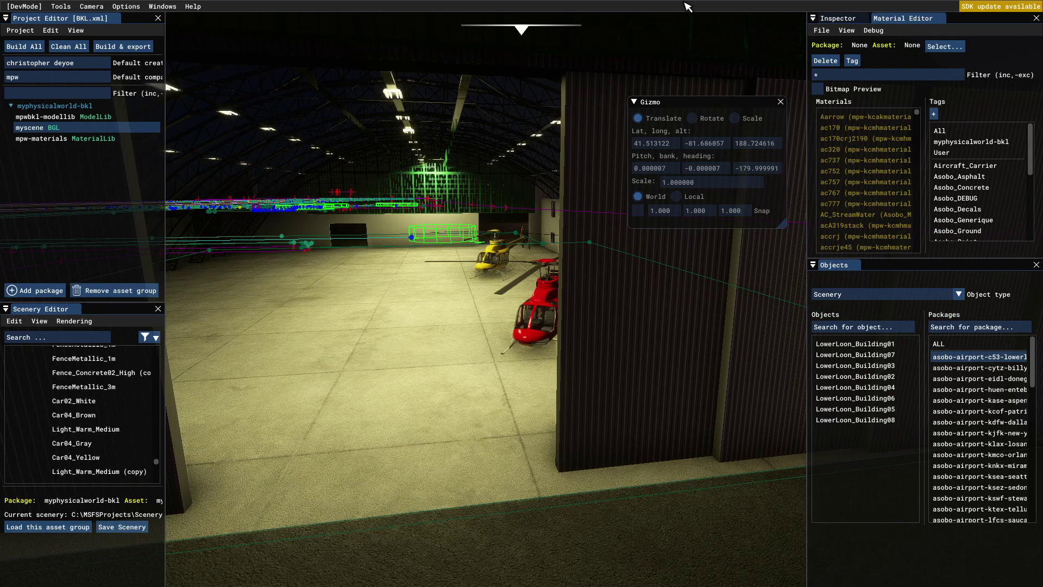
# Return the simulation's time of day to daylight in the weather settings
pyautogui.moveTo(520, 41)
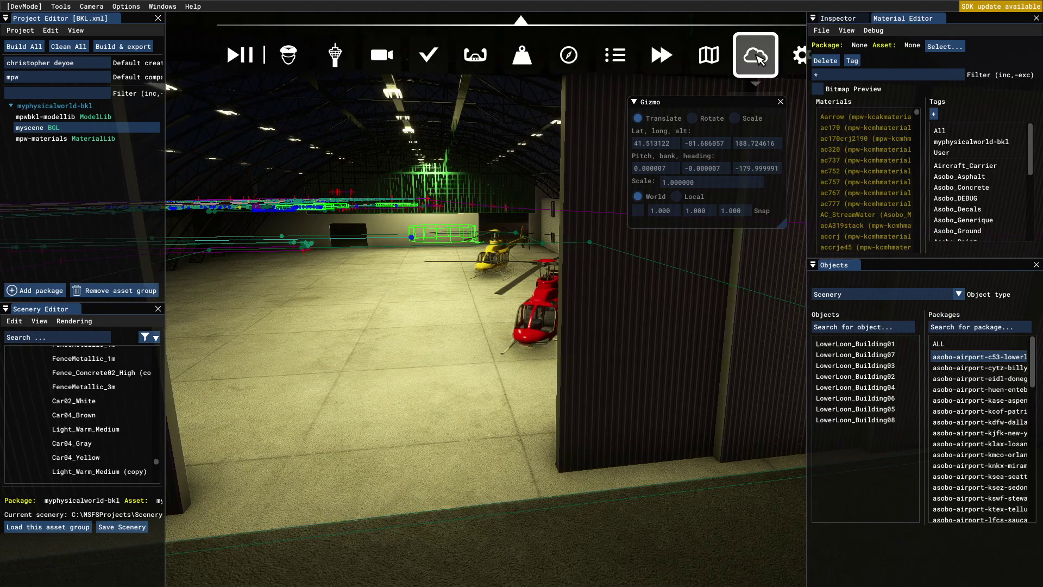
pyautogui.click(756, 56)
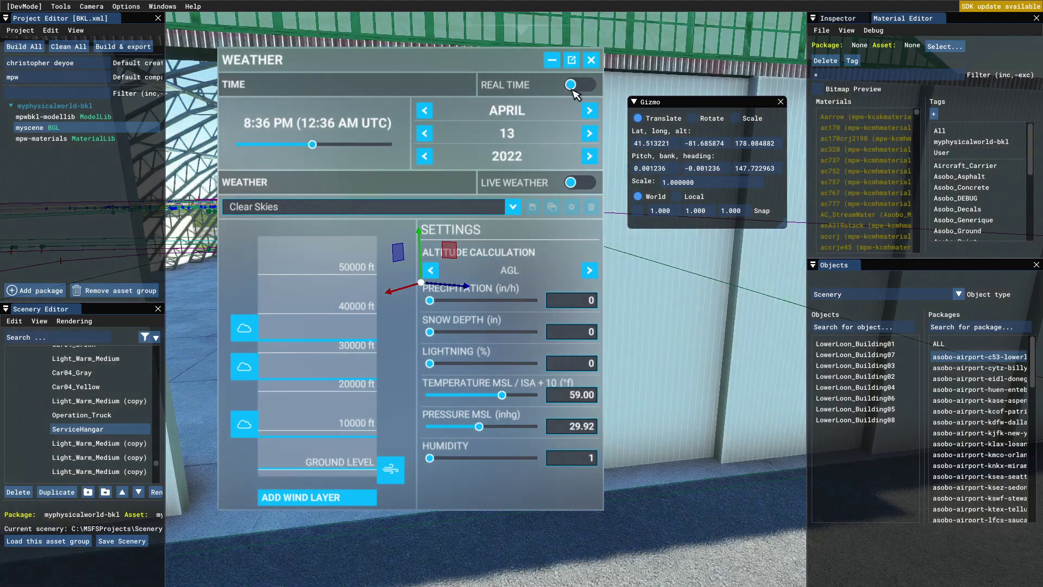
pyautogui.click(570, 84)
pyautogui.click(591, 60)
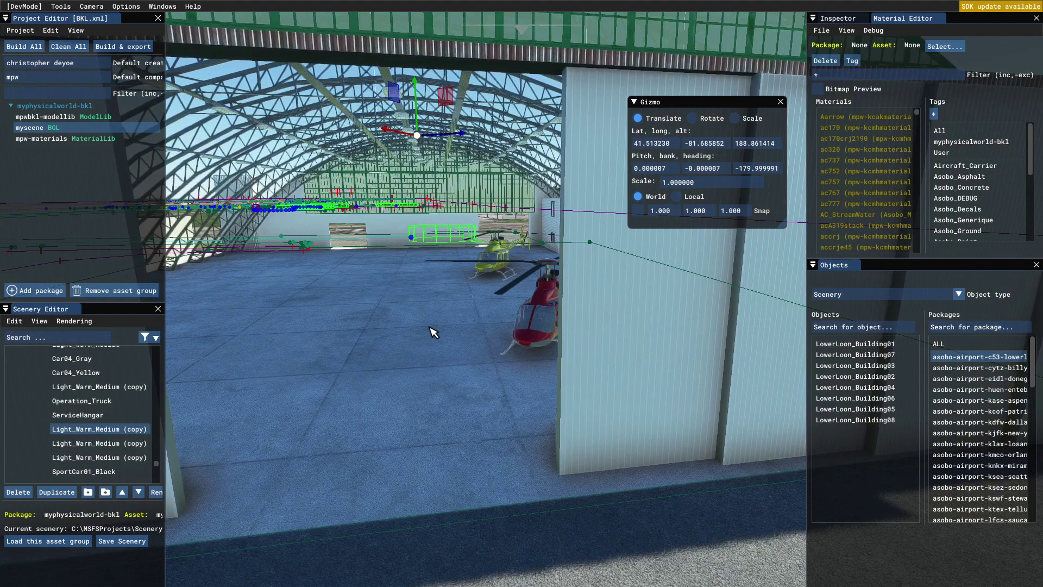
# Examine the green-arched hangar in daylight from its front, from above its roof and from across the apron
pyautogui.press('a')
pyautogui.press('s')
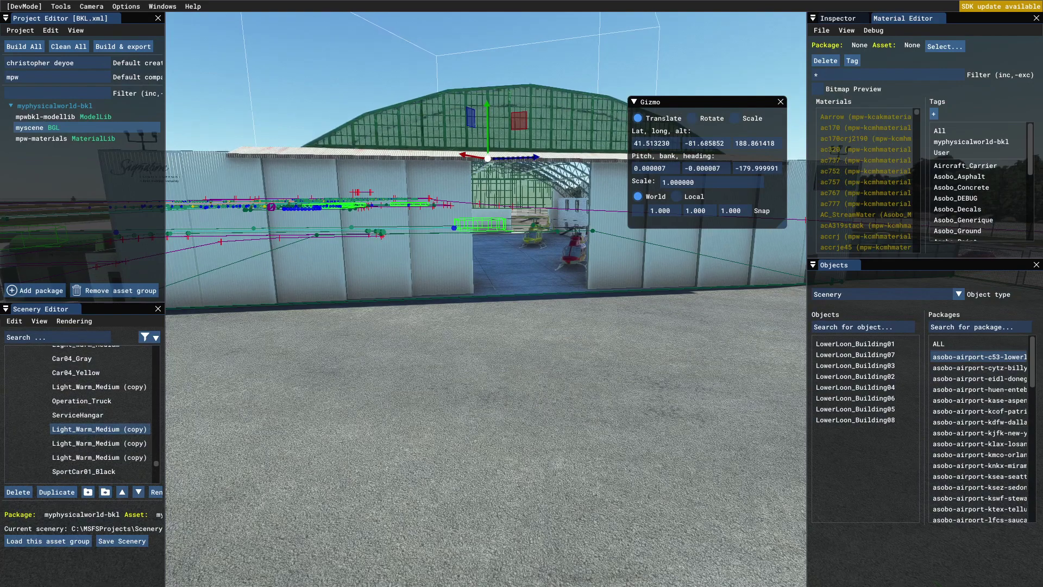
pyautogui.press('r')
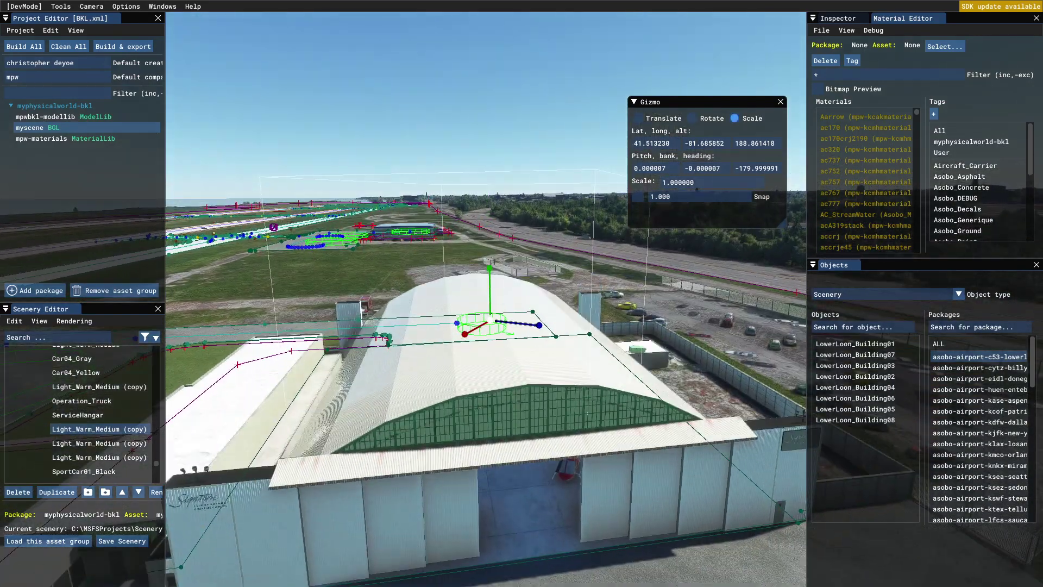
pyautogui.press('KP_2')
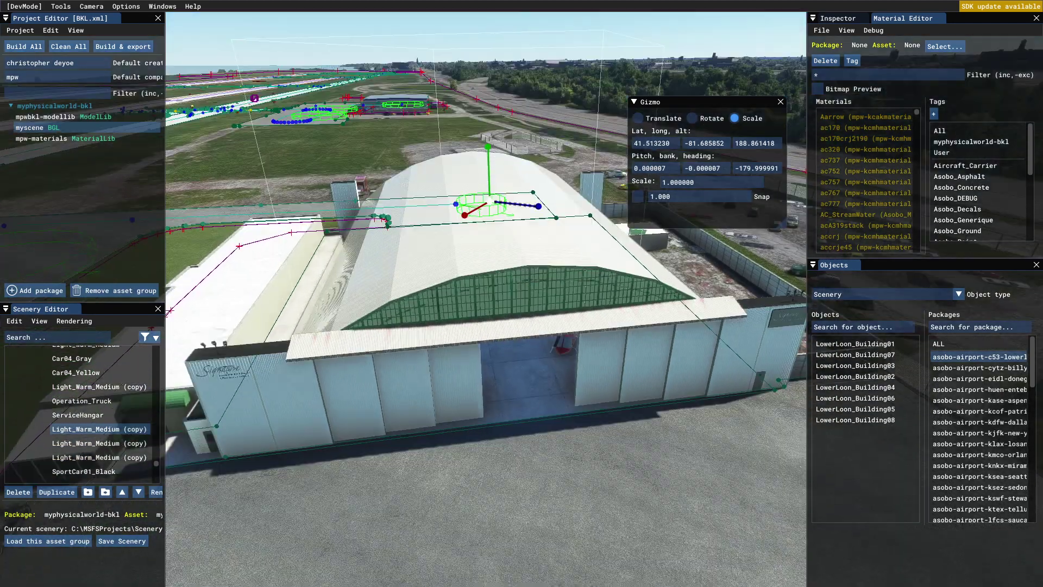
pyautogui.press('s')
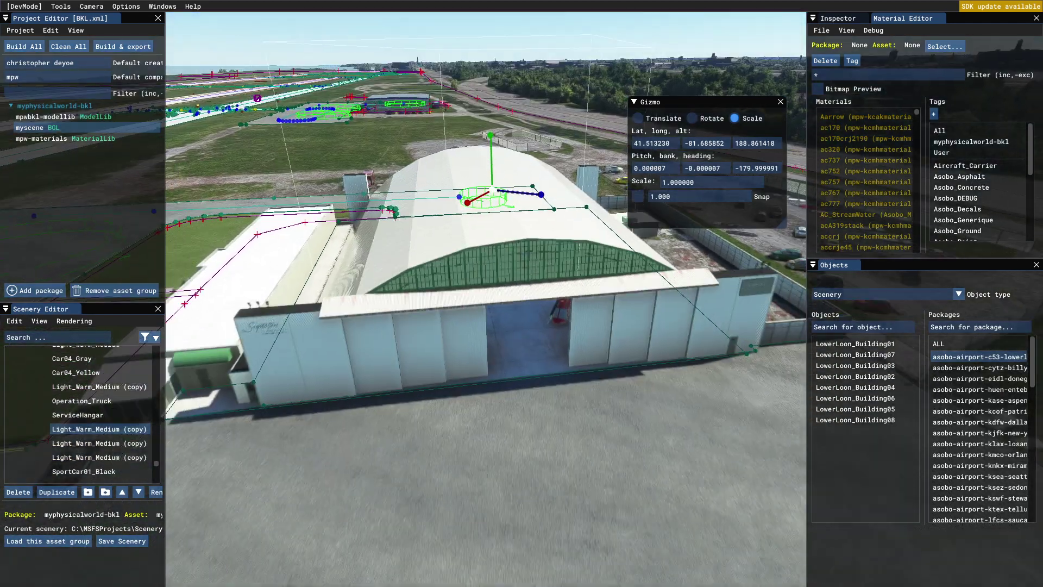
pyautogui.press('Down')
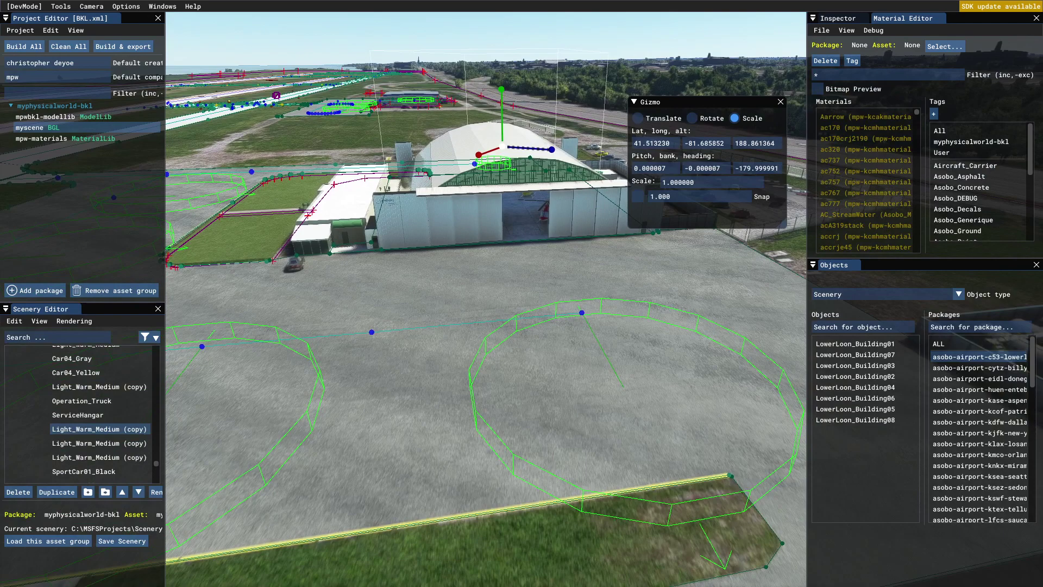
pyautogui.press('Down')
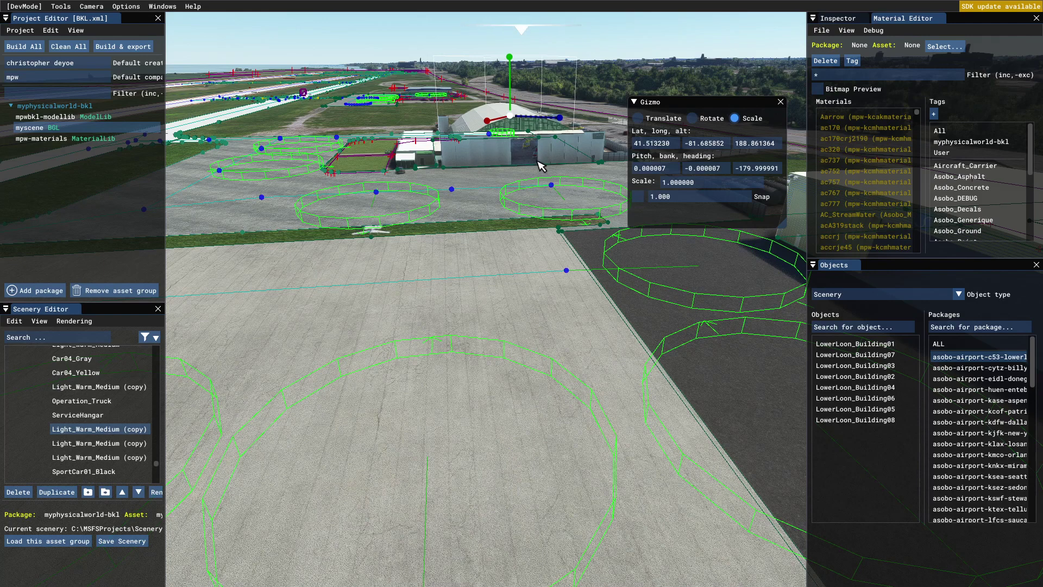
# Examine the parking spots and parked aircraft along the concrete apron facing the hangar
pyautogui.press('s')
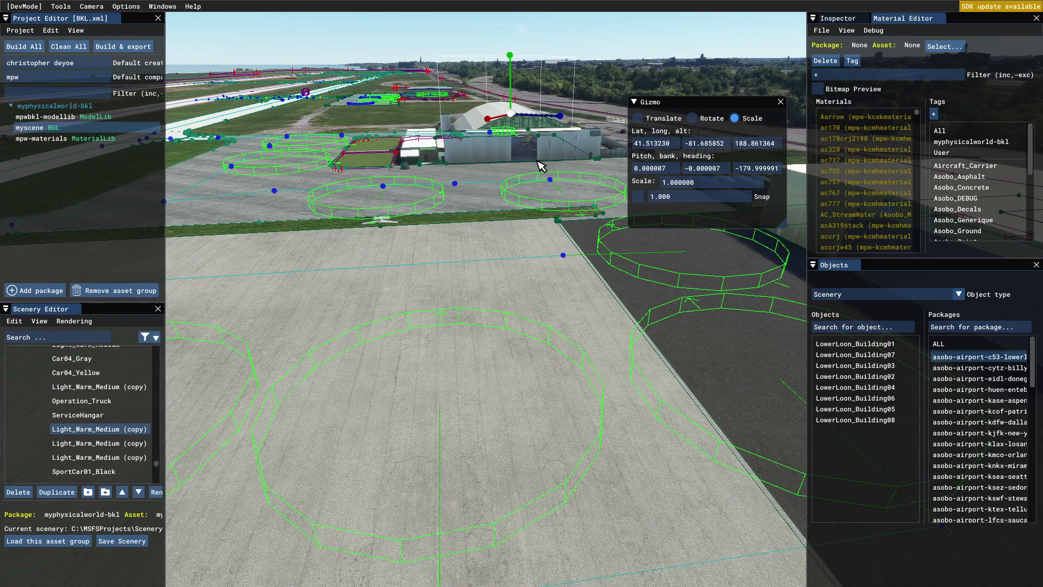
pyautogui.press('s')
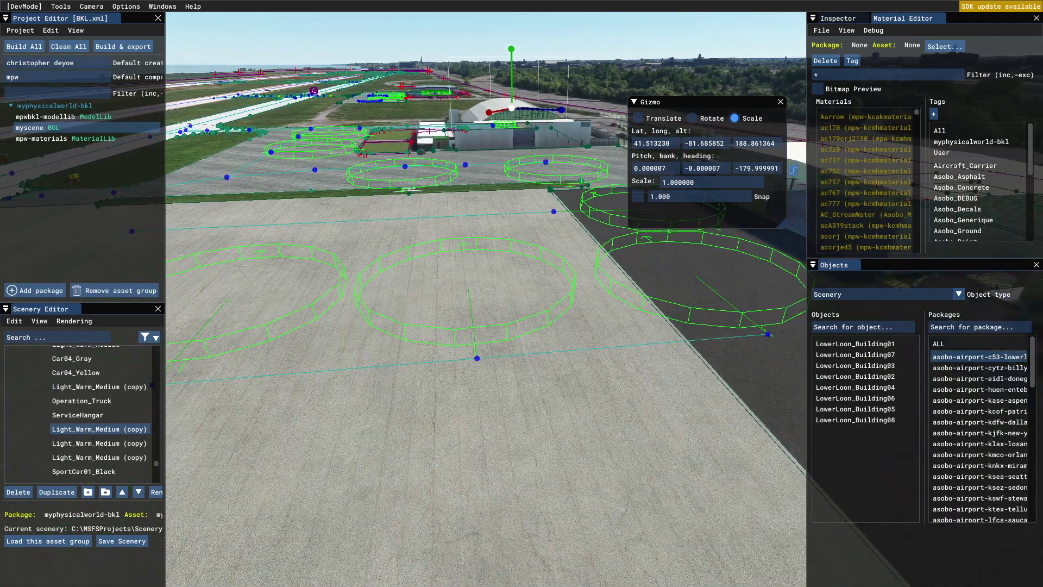
pyautogui.press('s')
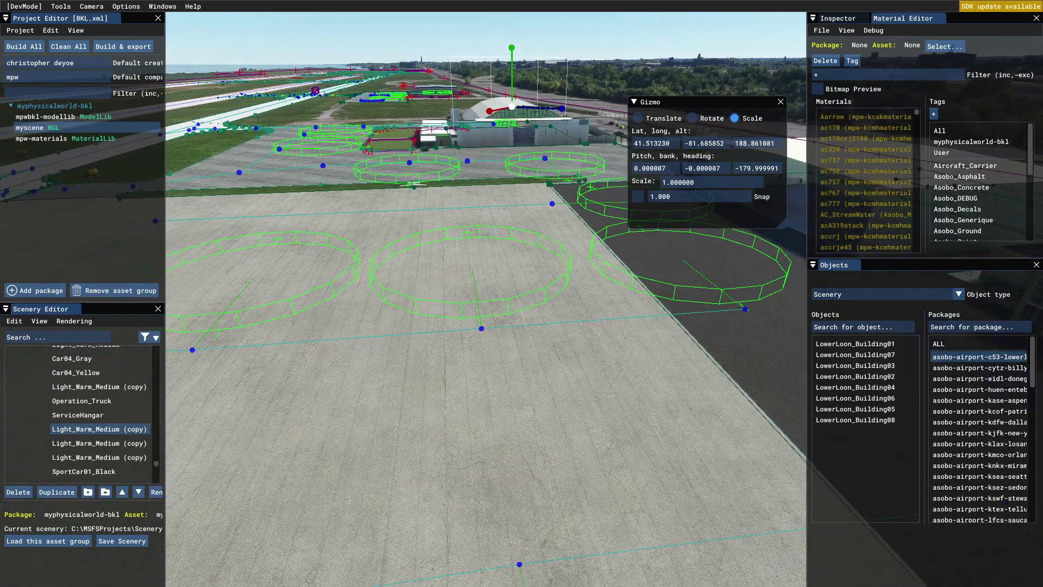
pyautogui.press('t')
pyautogui.press('w')
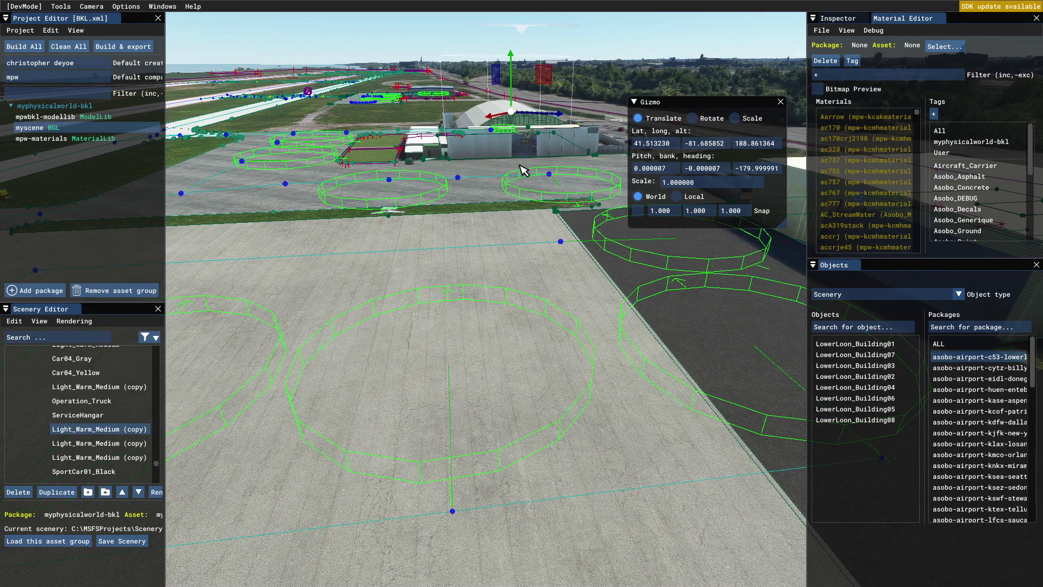
pyautogui.press('s')
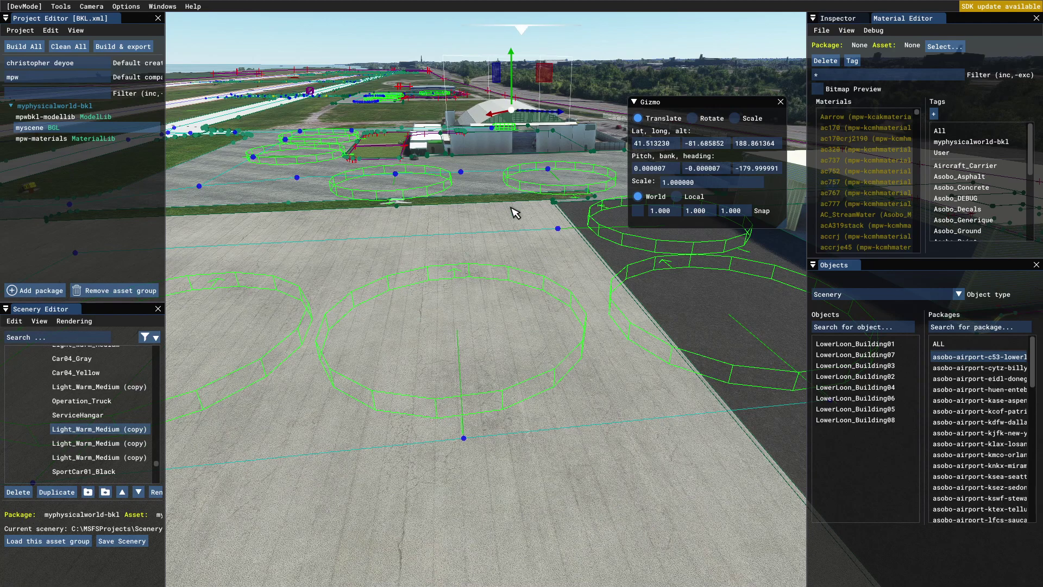
pyautogui.press('s')
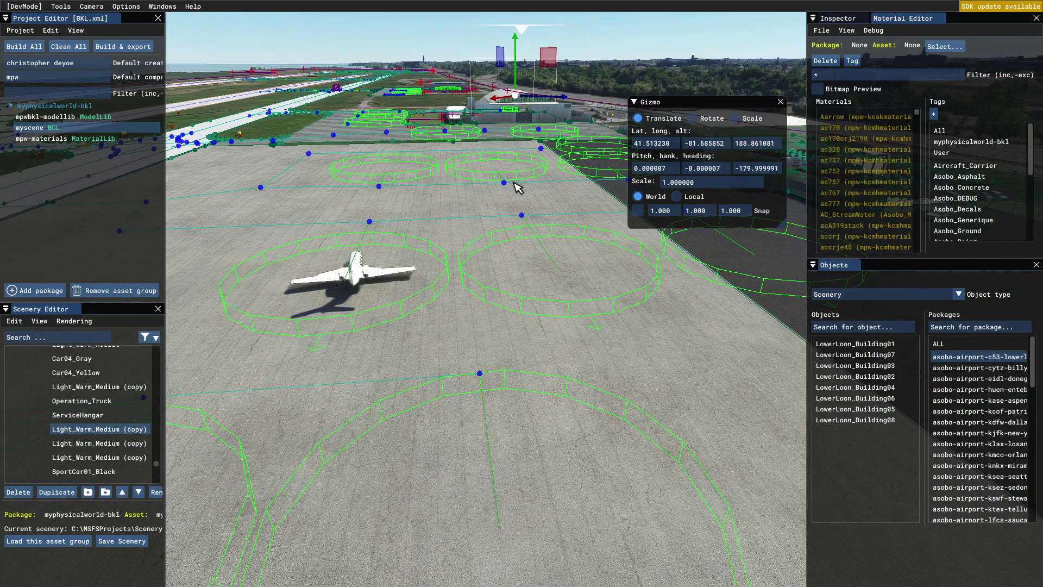
pyautogui.press('s')
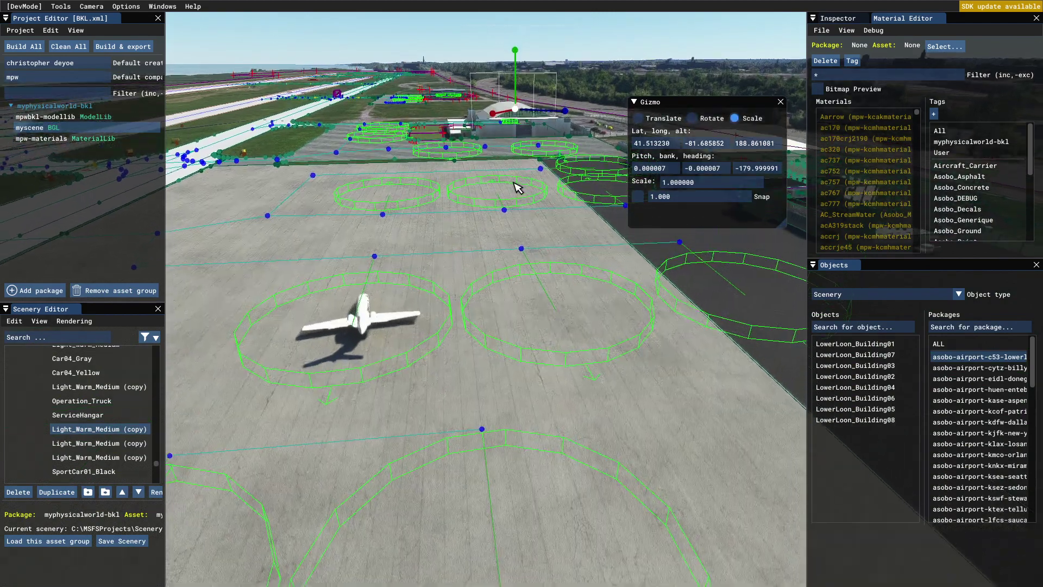
# Survey the whole airport from high above, including the runways, taxiways, apron buildings, parking lot and shoreline
pyautogui.press('r')
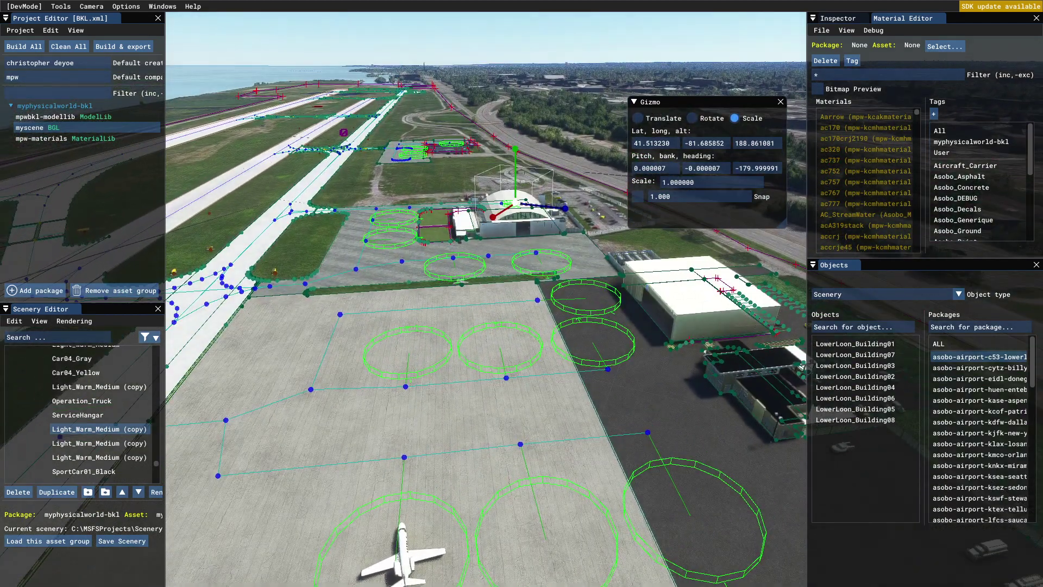
pyautogui.press('s')
pyautogui.press('s')
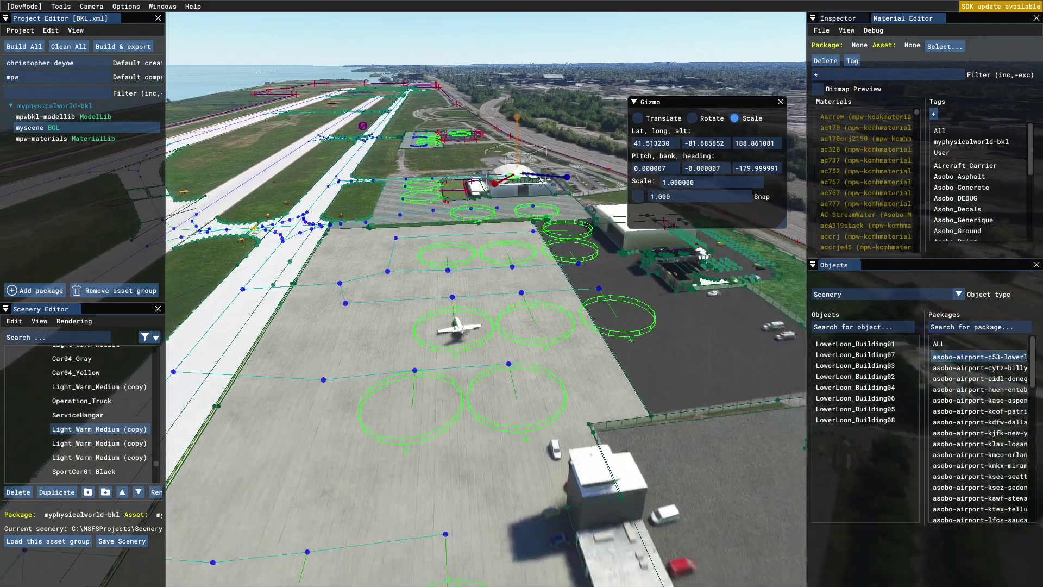
pyautogui.press('s')
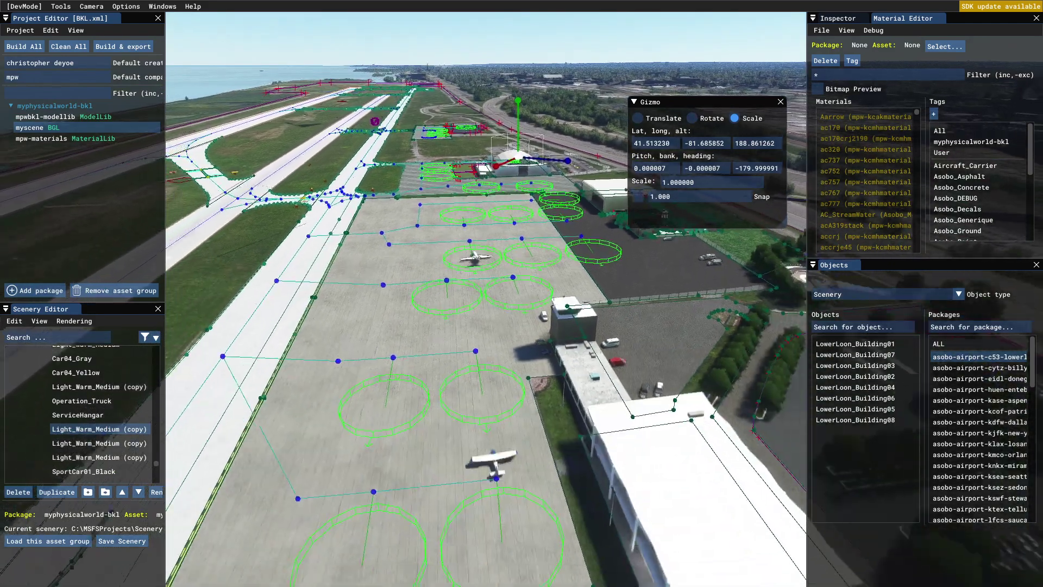
pyautogui.press('s')
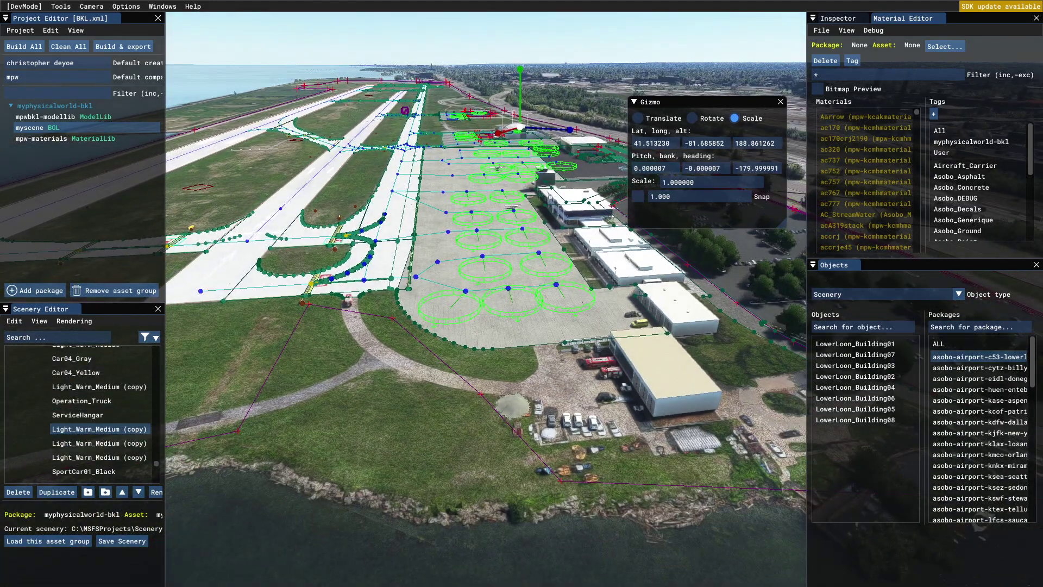
pyautogui.press('r')
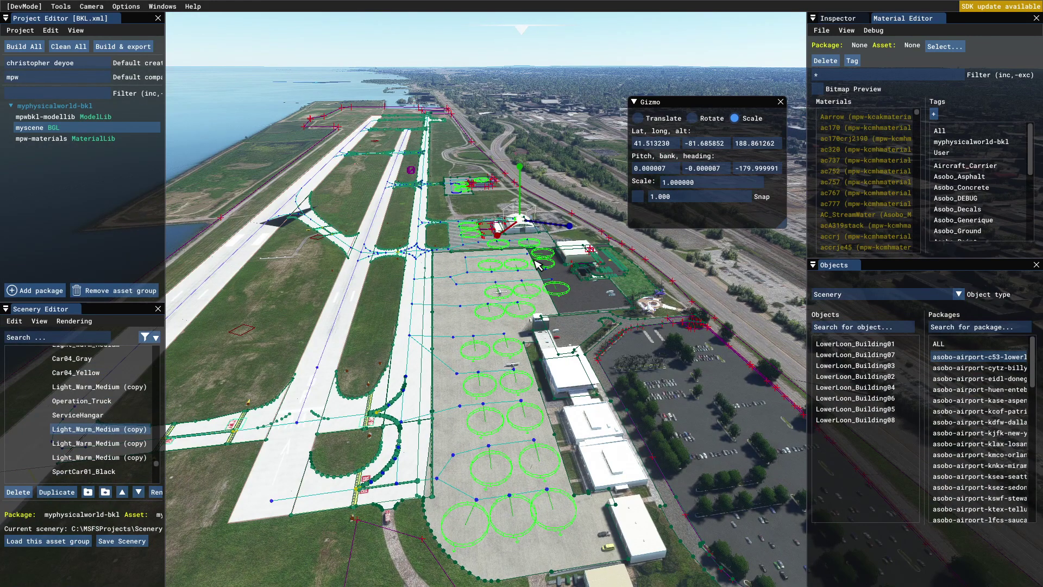
pyautogui.press('s')
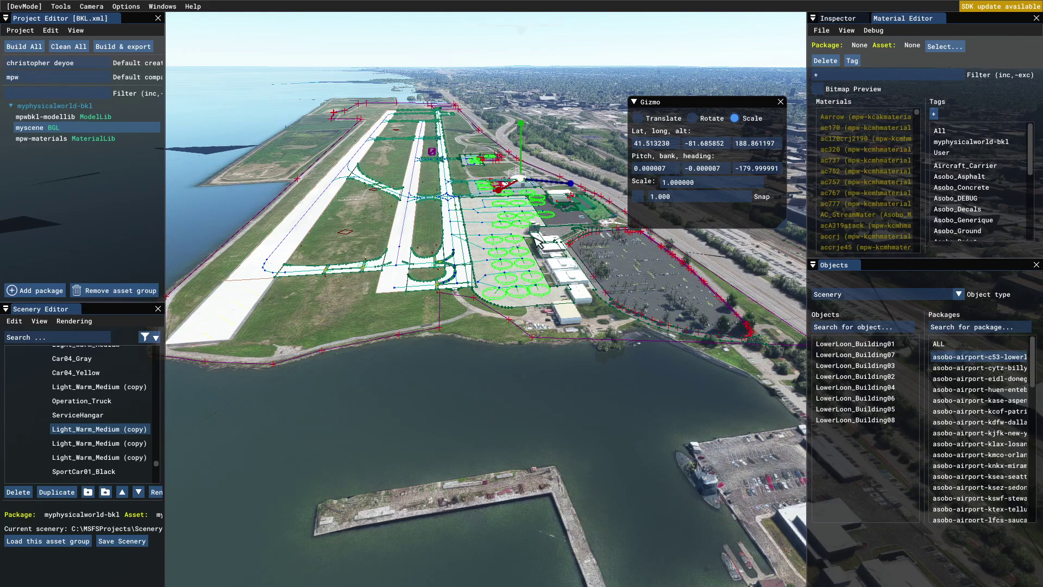
# Examine the airport from the air along the apron back to the area around the green-arched hangar
pyautogui.moveTo(472, 52)
pyautogui.press('w')
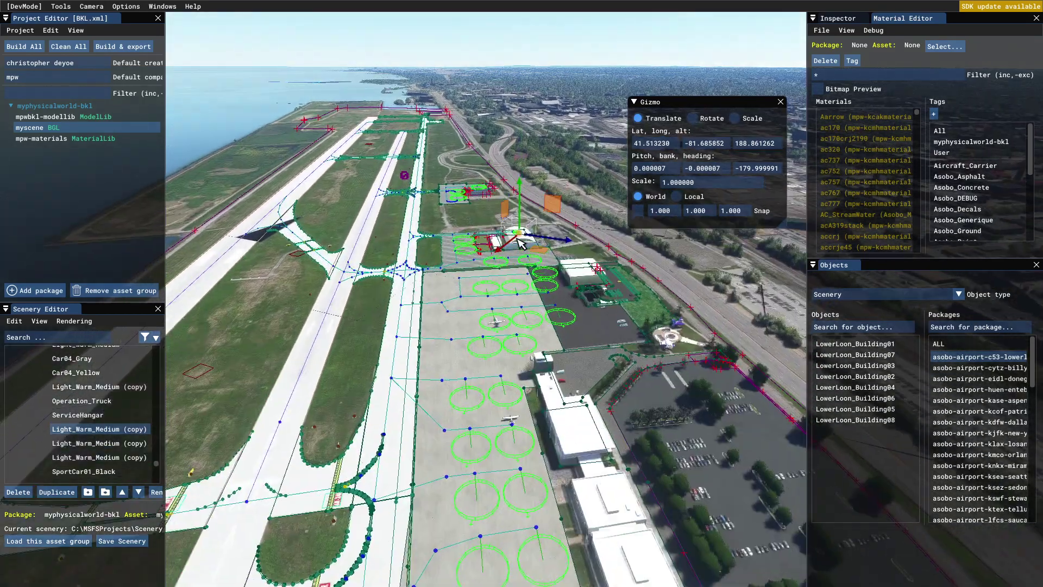
pyautogui.press('w')
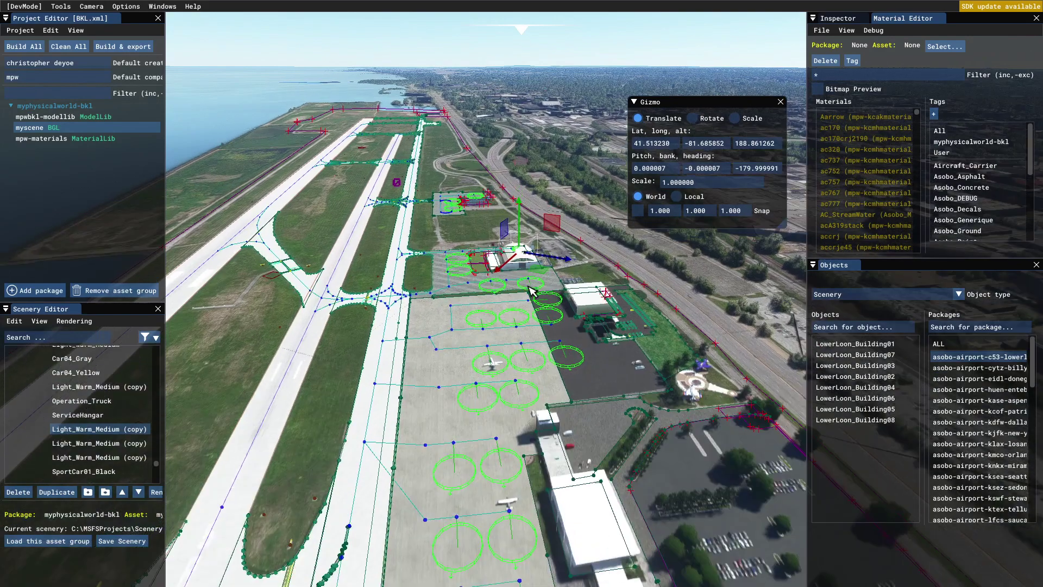
pyautogui.press('Up')
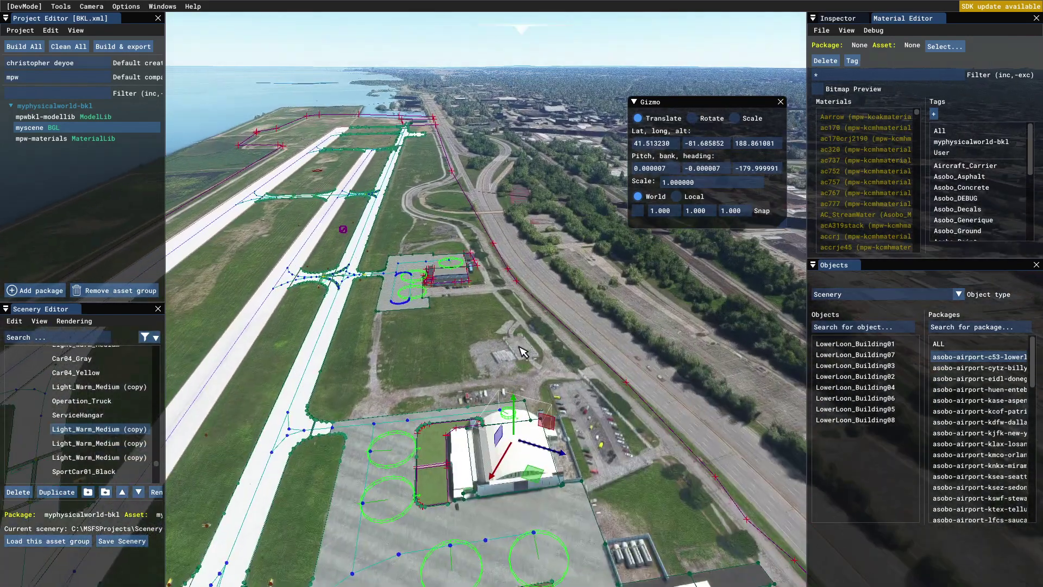
pyautogui.press('Up')
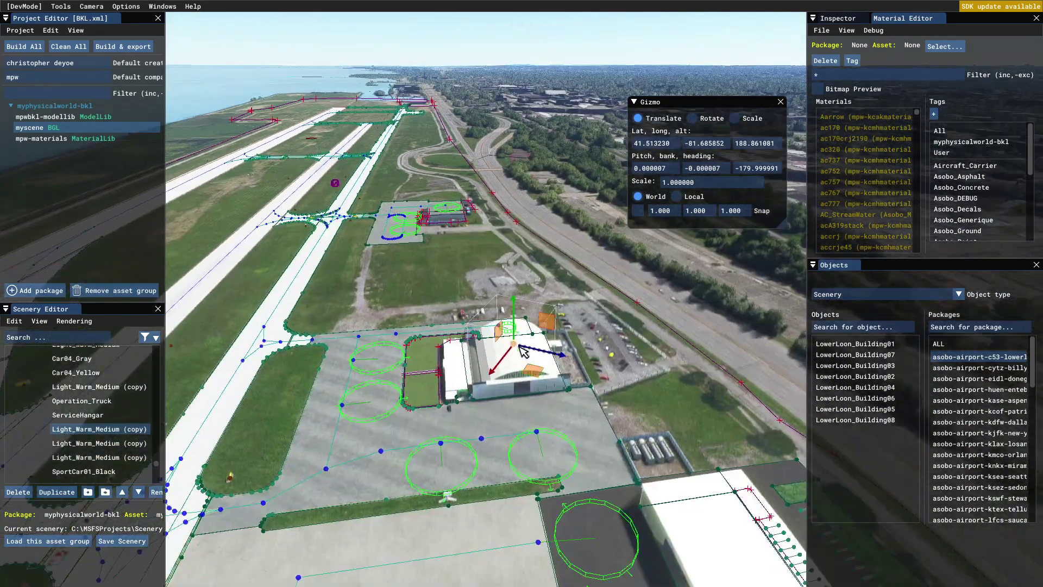
# Change the simulator's time of day from daytime to night and close the weather settings
pyautogui.press('Up')
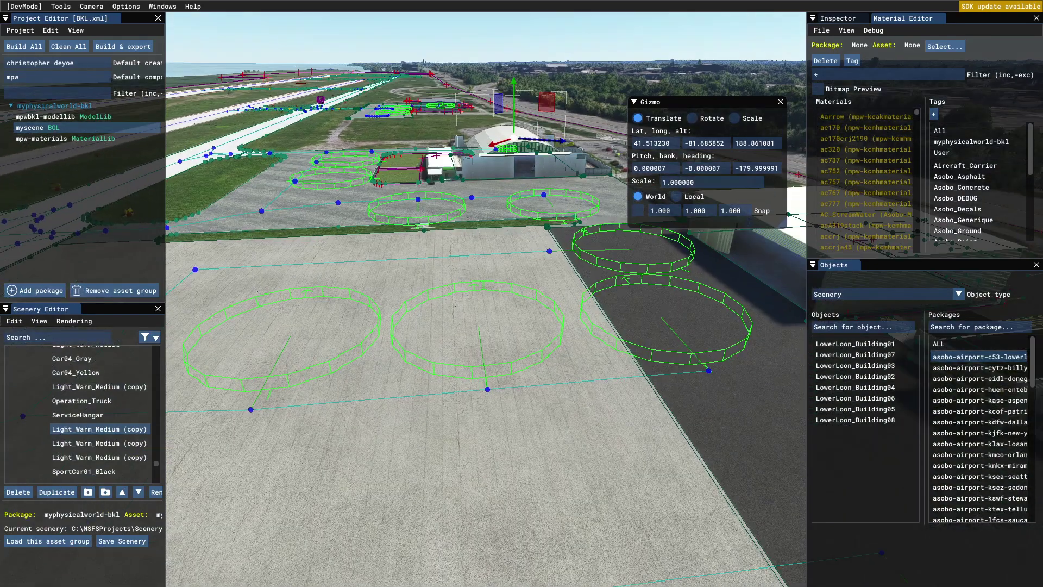
pyautogui.press('Up')
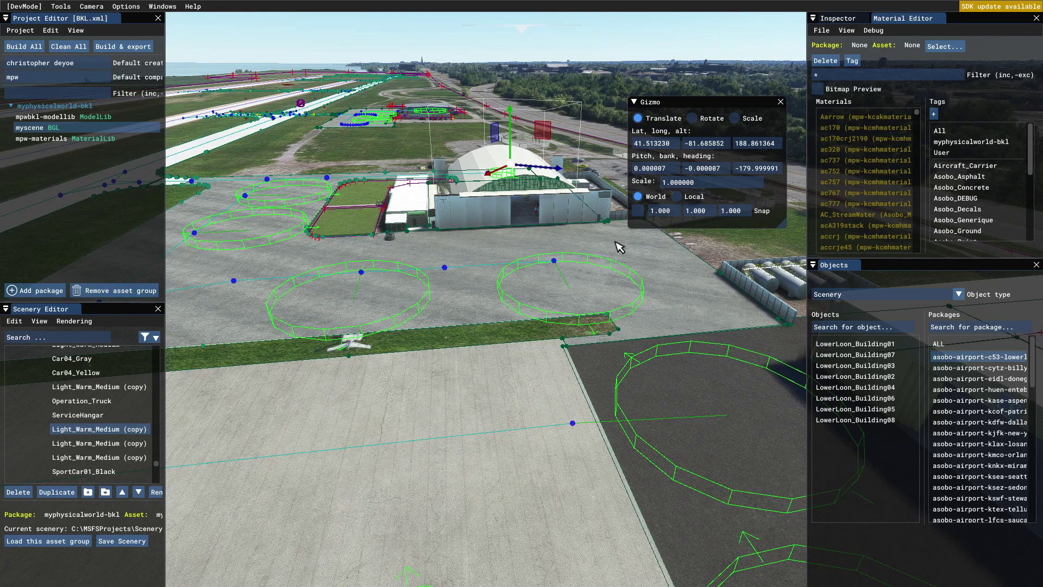
pyautogui.press('w')
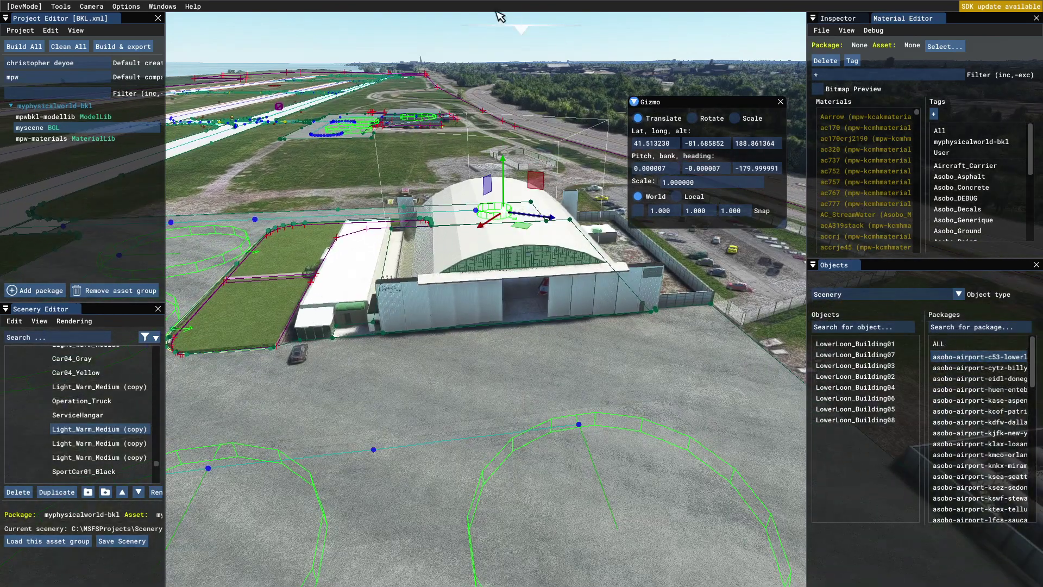
pyautogui.moveTo(501, 17)
pyautogui.click(756, 56)
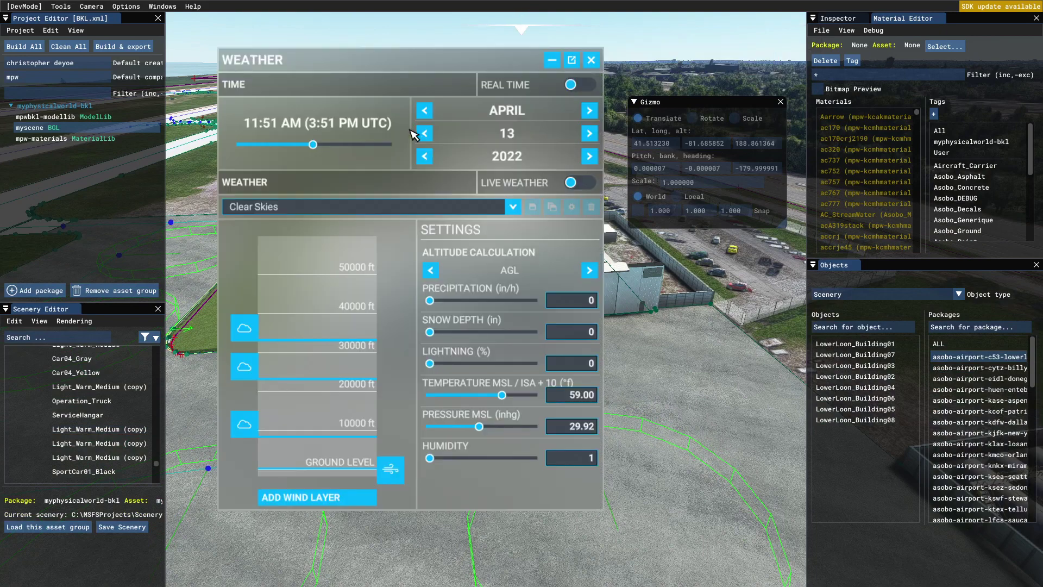
pyautogui.click(380, 144)
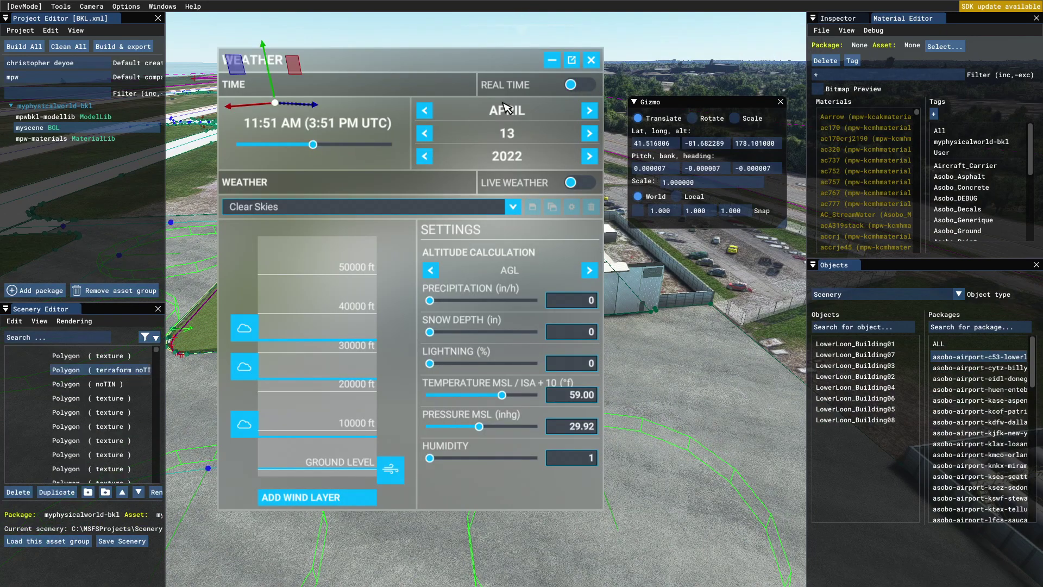
pyautogui.click(373, 145)
pyautogui.click(590, 60)
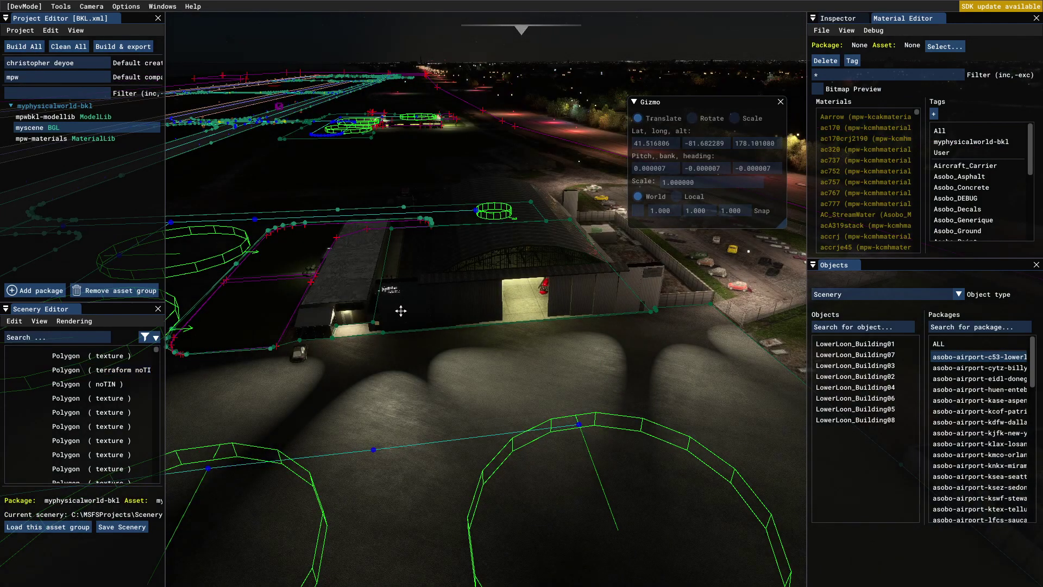
# Examine the night lighting along the apron from the hangar past the tower and terminal building to the fire trucks and parked cars
pyautogui.press('s')
pyautogui.scroll(-8, 400, 311)
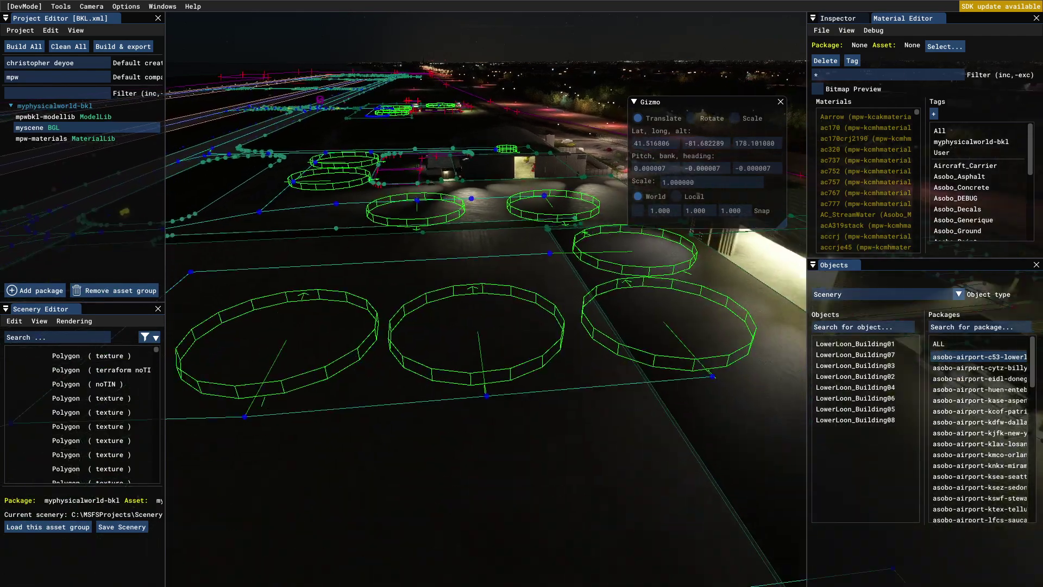
pyautogui.scroll(-8, 400, 311)
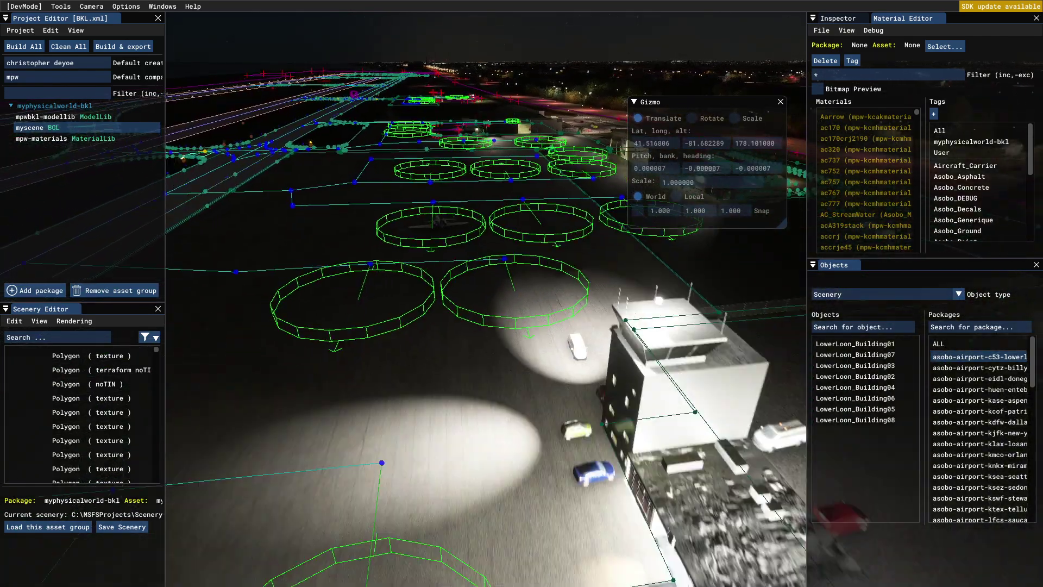
pyautogui.press('s')
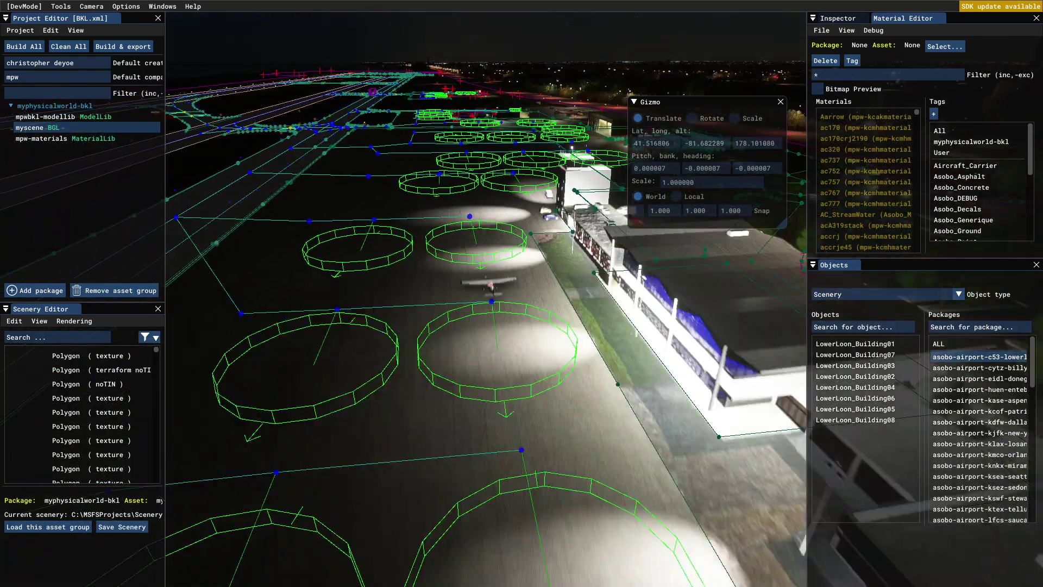
pyautogui.press('s')
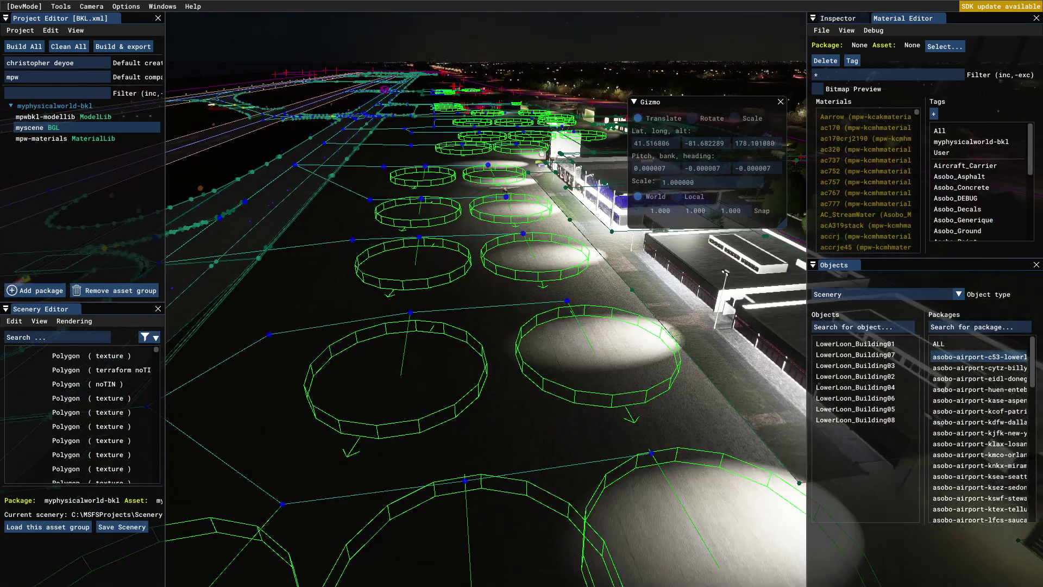
pyautogui.scroll(-2, 486, 326)
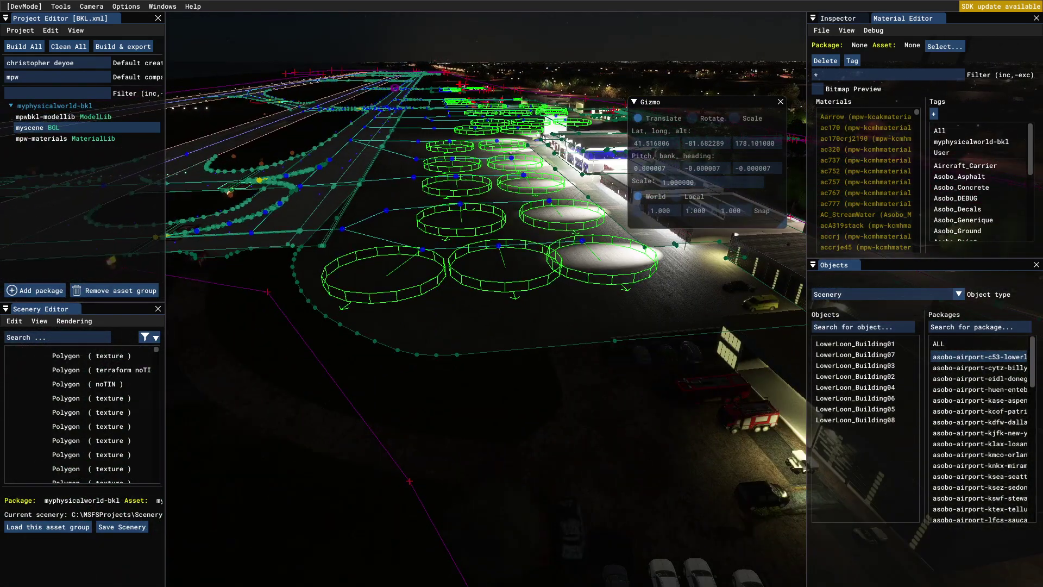
pyautogui.scroll(-2, 485, 326)
pyautogui.press('s')
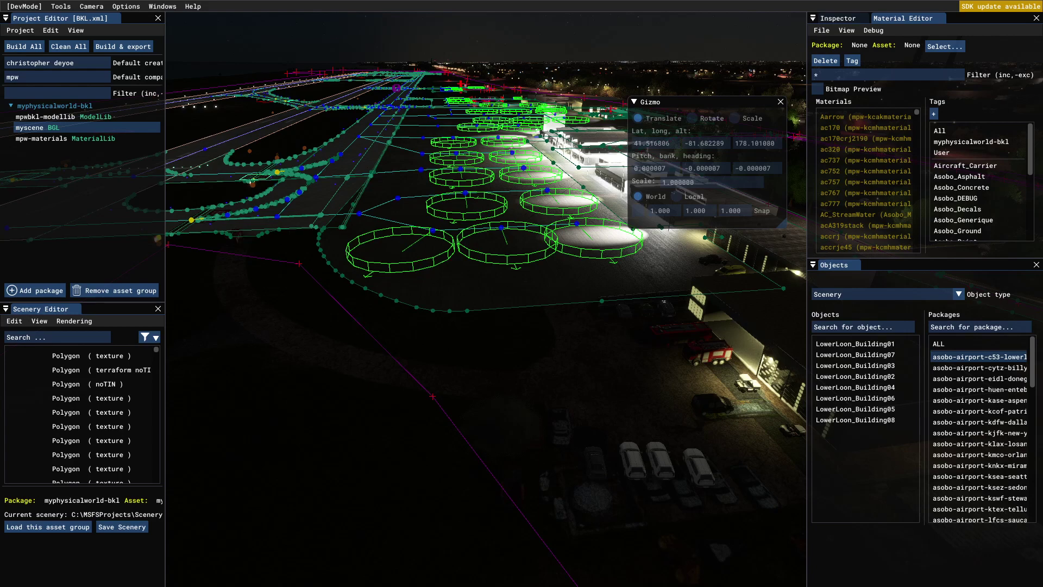
# Examine the floodlit parking spots and parked aircraft at night from the far apron end back to the arched hangar's front
pyautogui.press('w')
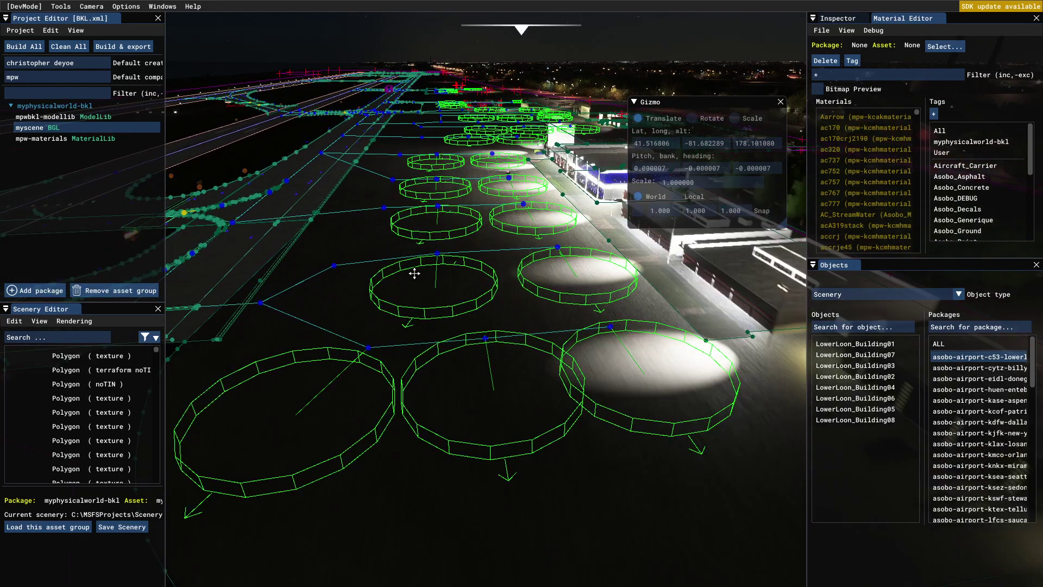
pyautogui.press('w')
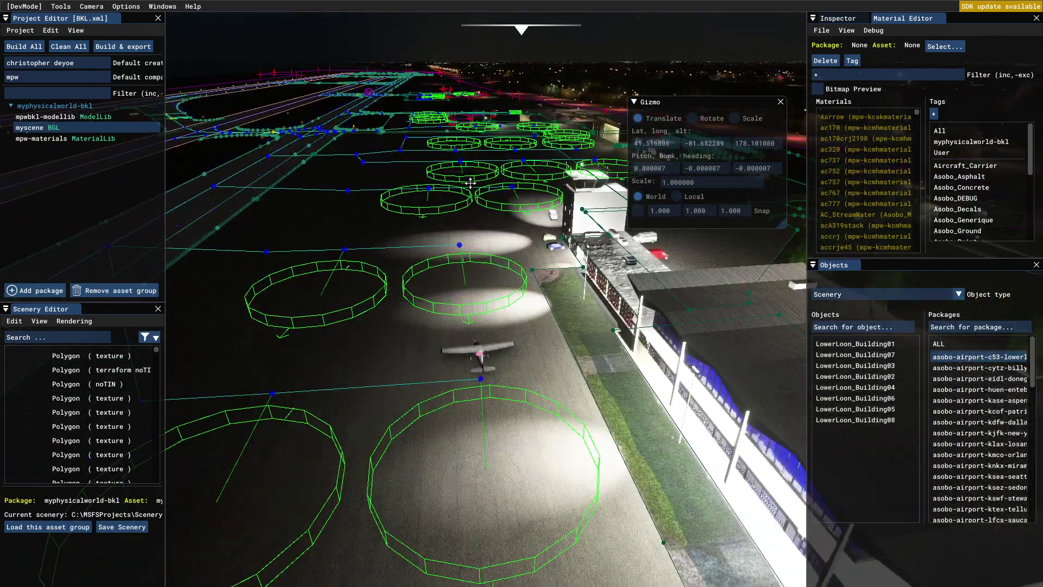
pyautogui.press('w')
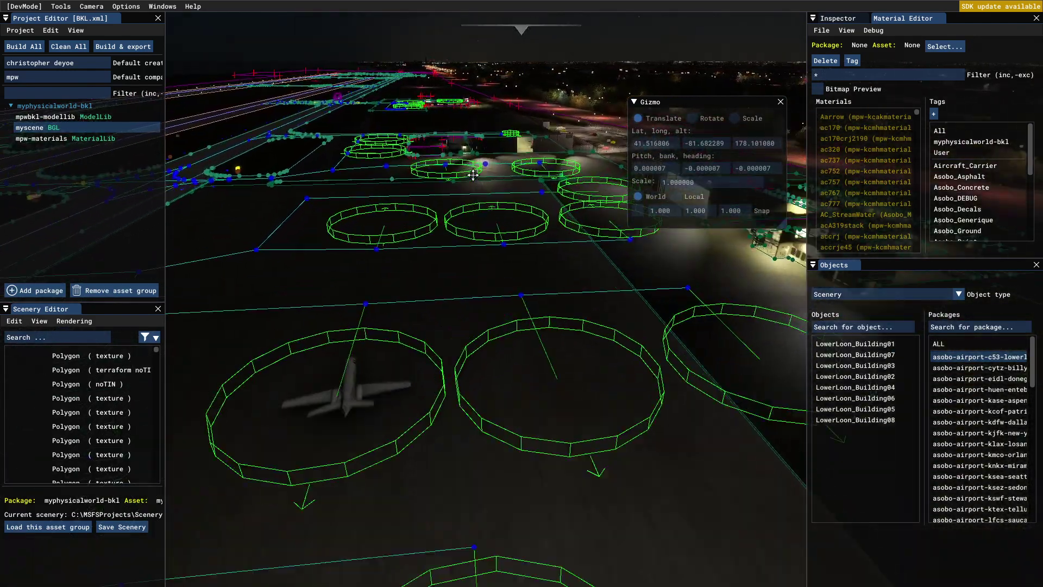
pyautogui.press('d')
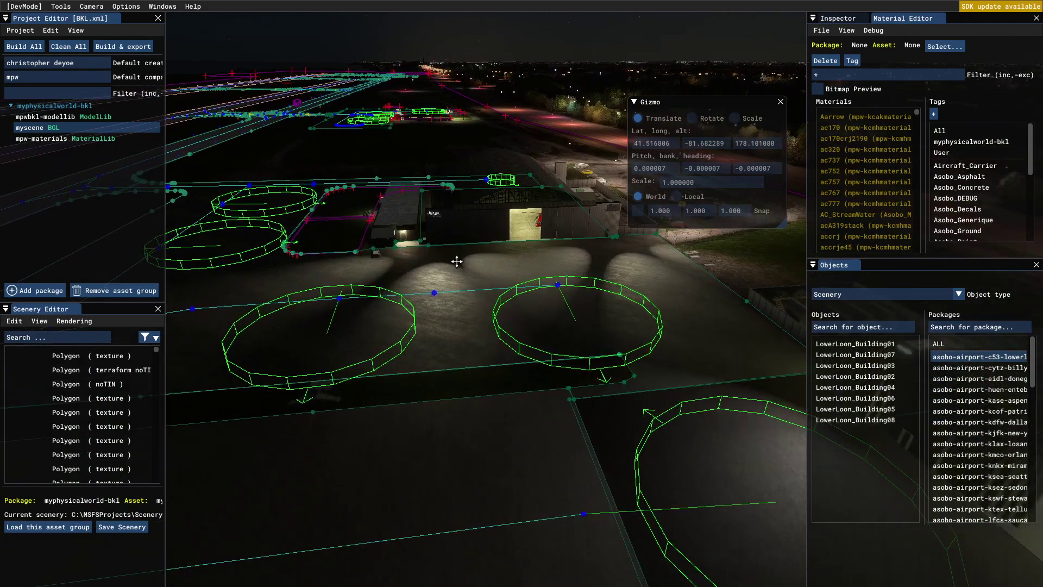
pyautogui.press('w')
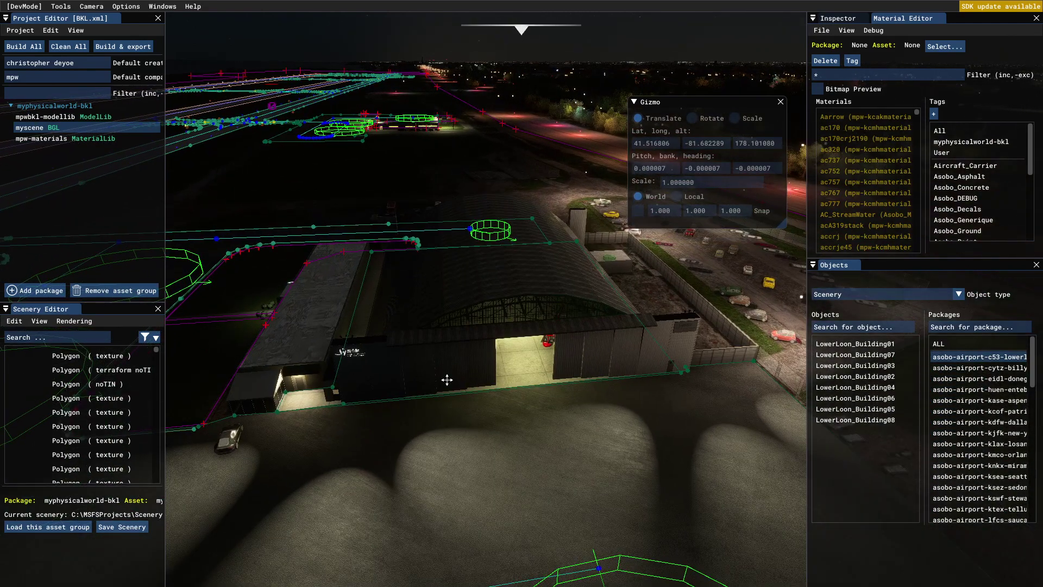
# Examine the side of the hangar, its neighbouring parking spots and the connecting taxiways at night
pyautogui.press('a')
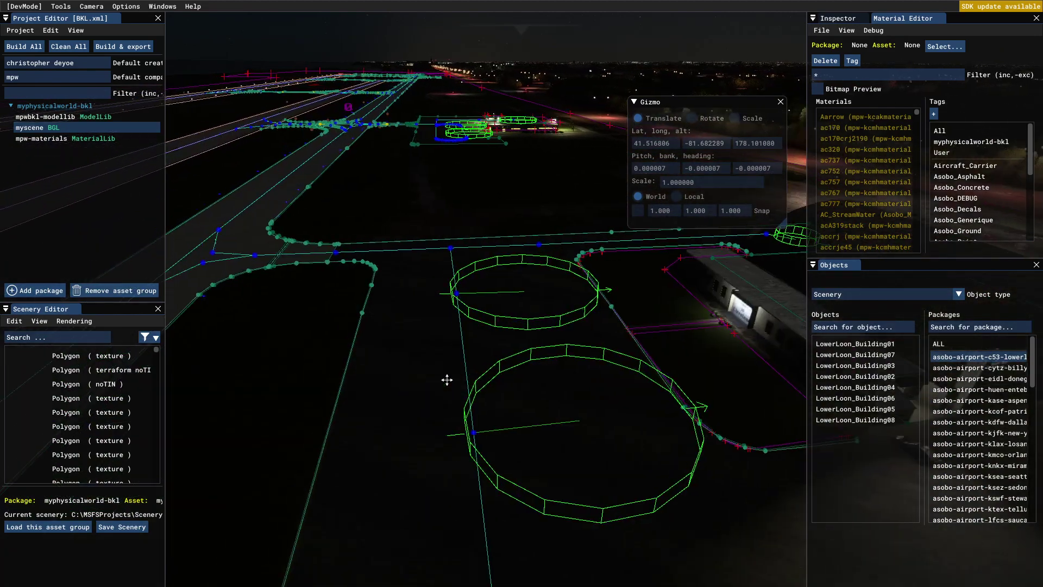
pyautogui.press('a')
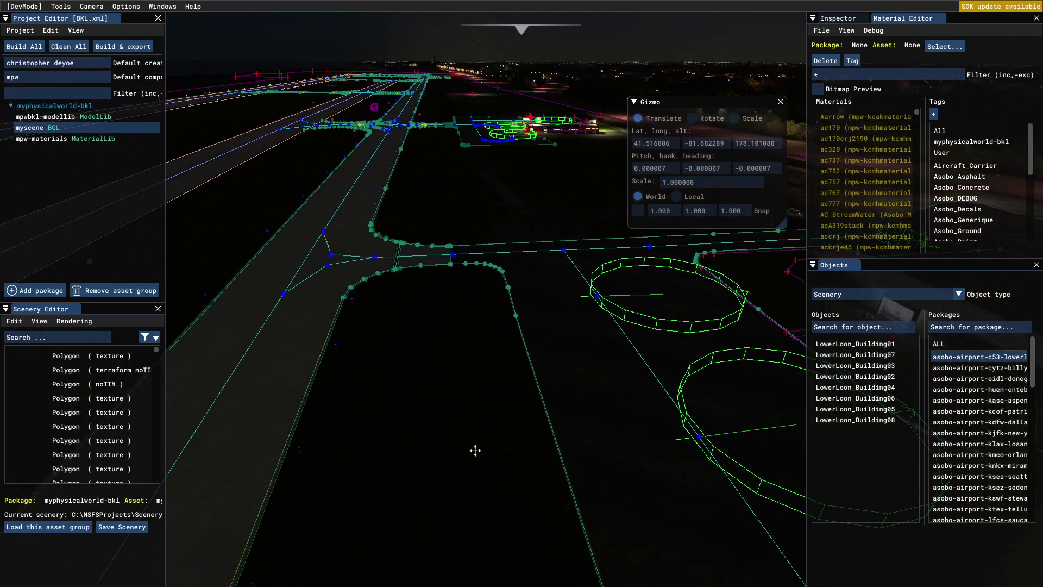
pyautogui.moveTo(475, 450); pyautogui.dragTo(476, 451)
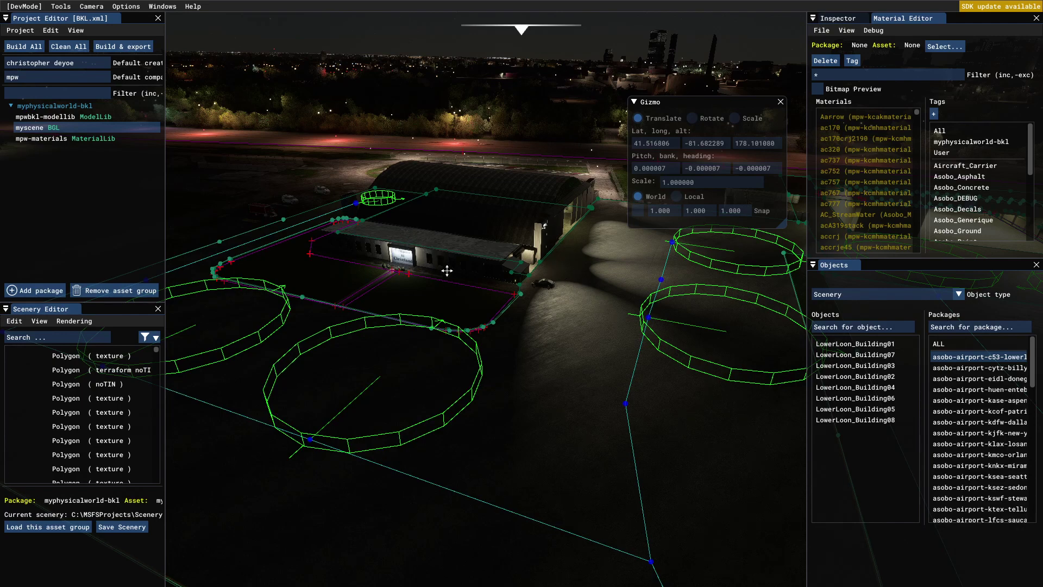
pyautogui.press('s')
pyautogui.press('s')
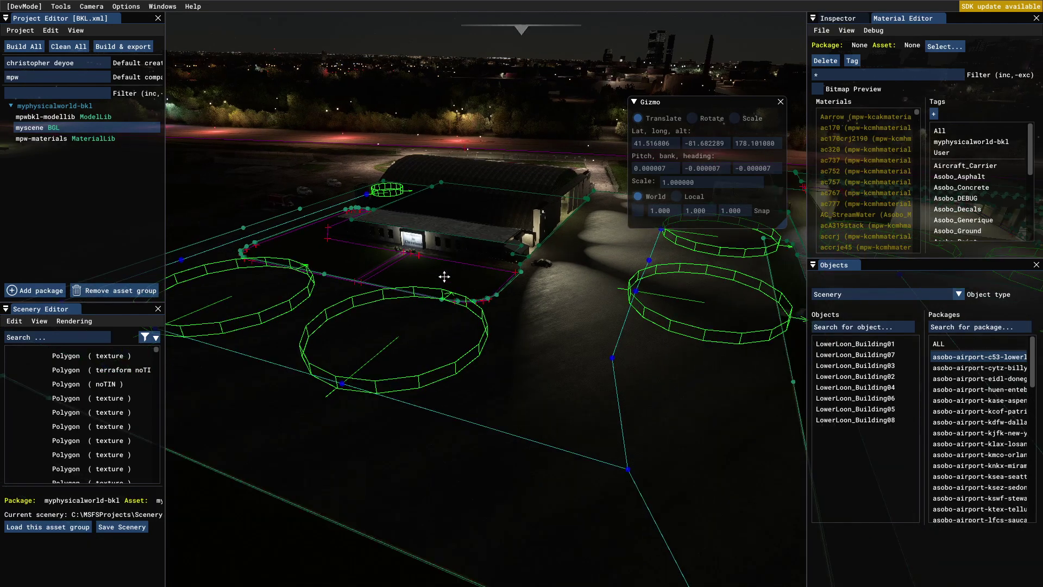
pyautogui.press('s')
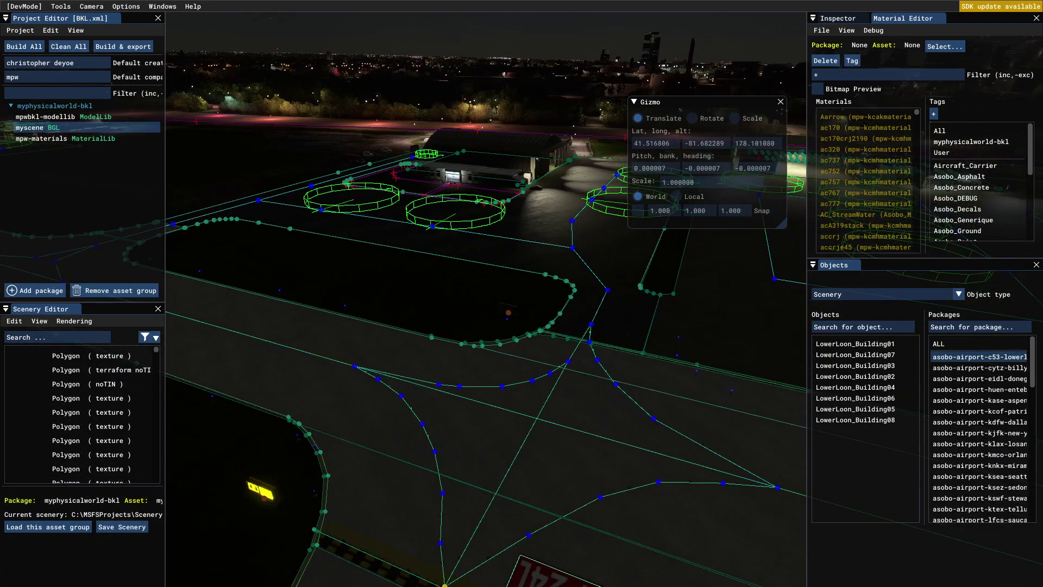